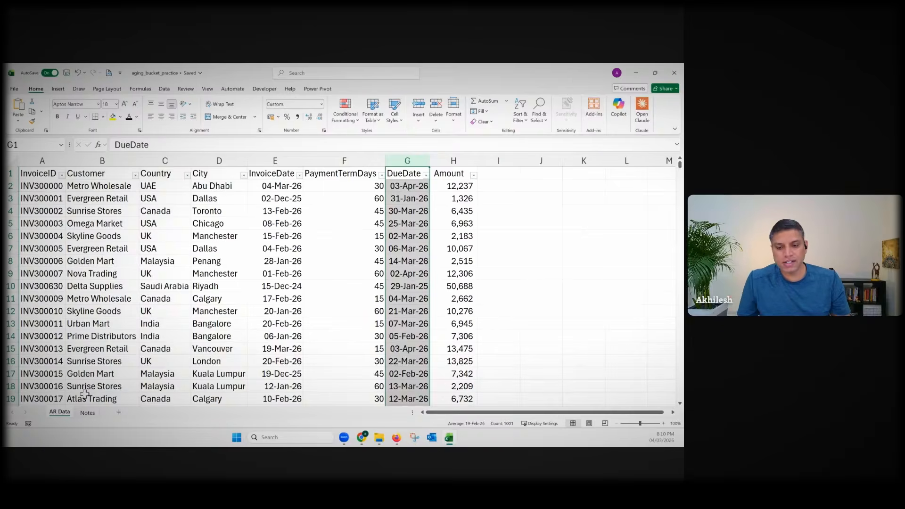
# Step: Review the overdue ageing brackets on the Notes sheet, then return to the AR Data sheet
pyautogui.click(87, 412)
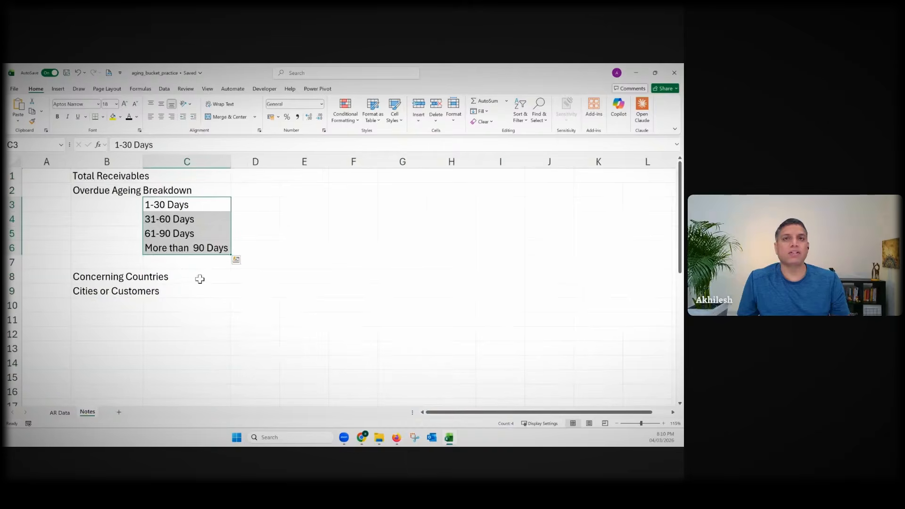
pyautogui.click(201, 246)
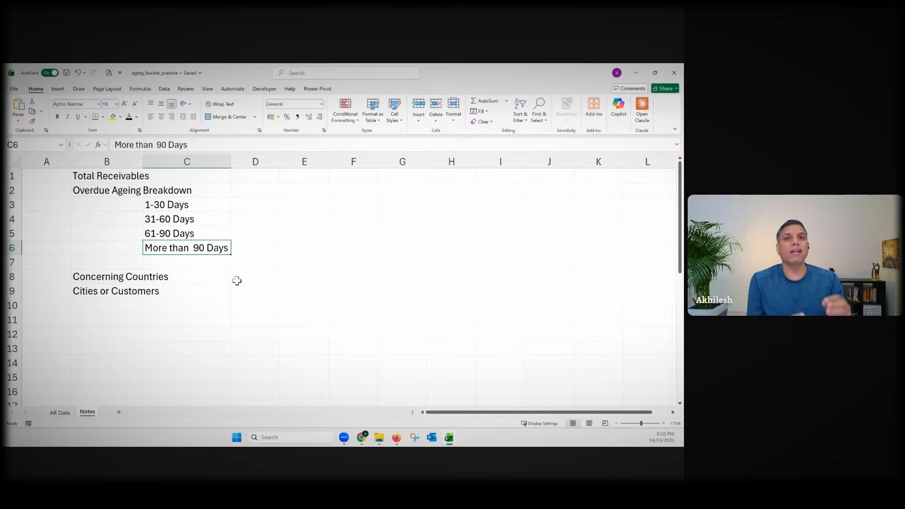
pyautogui.click(65, 417)
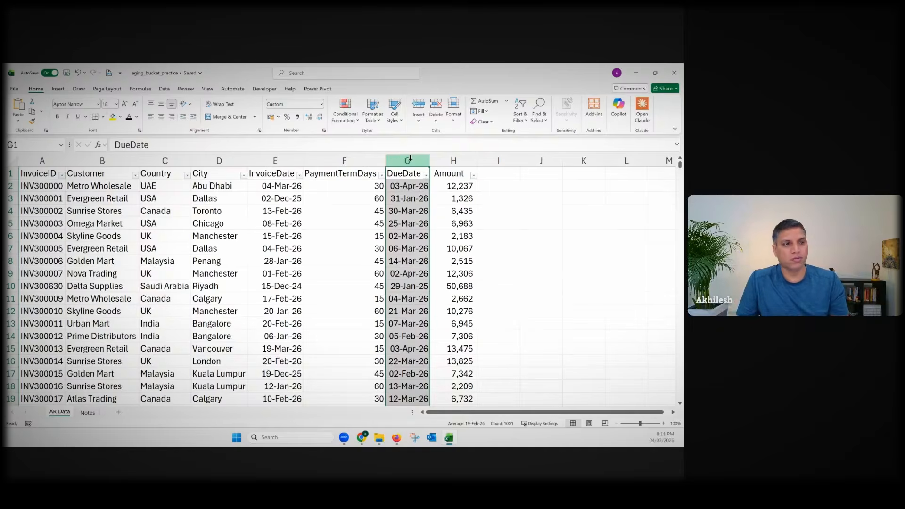
# Step: Add the header "Days" in cell I1, beside the Amount column
pyautogui.click(500, 173)
pyautogui.write('D')
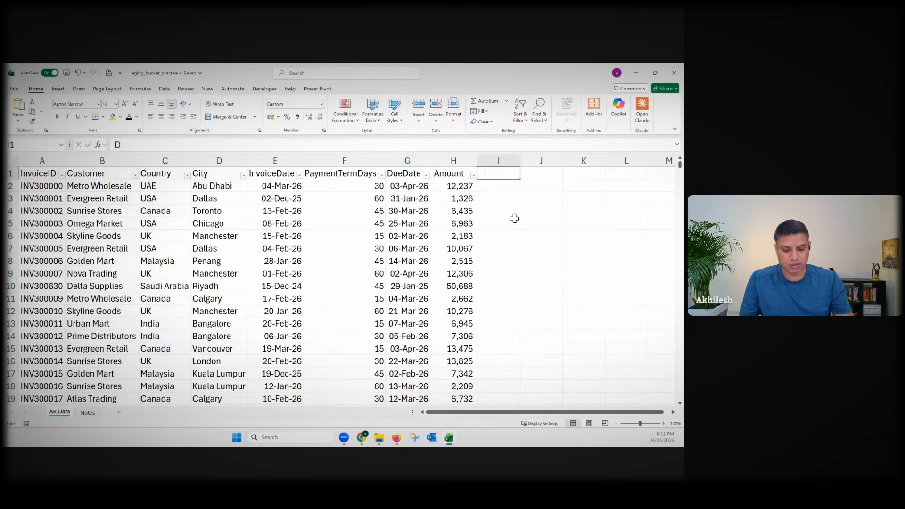
pyautogui.write('ays')
pyautogui.press('Return')
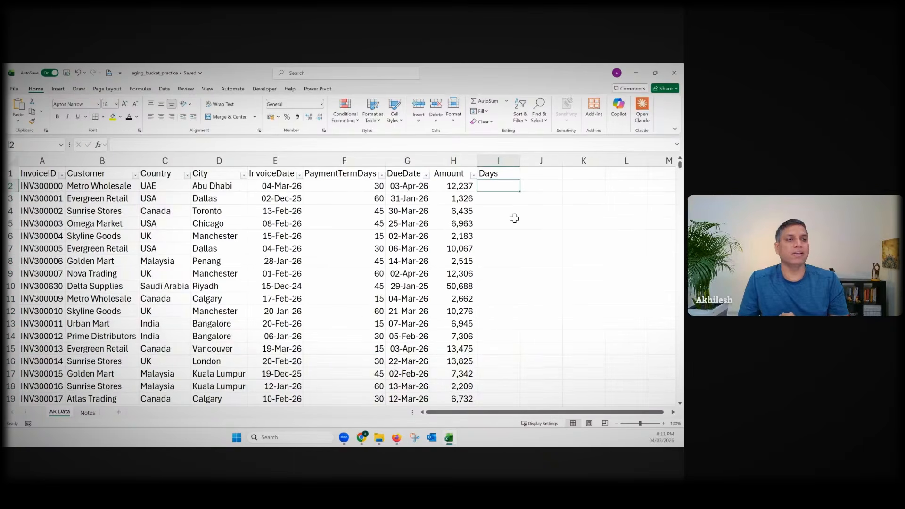
# Step: Enter the formula =TODAY()-G2 in I2 to count the days from the due date to today
pyautogui.write('=')
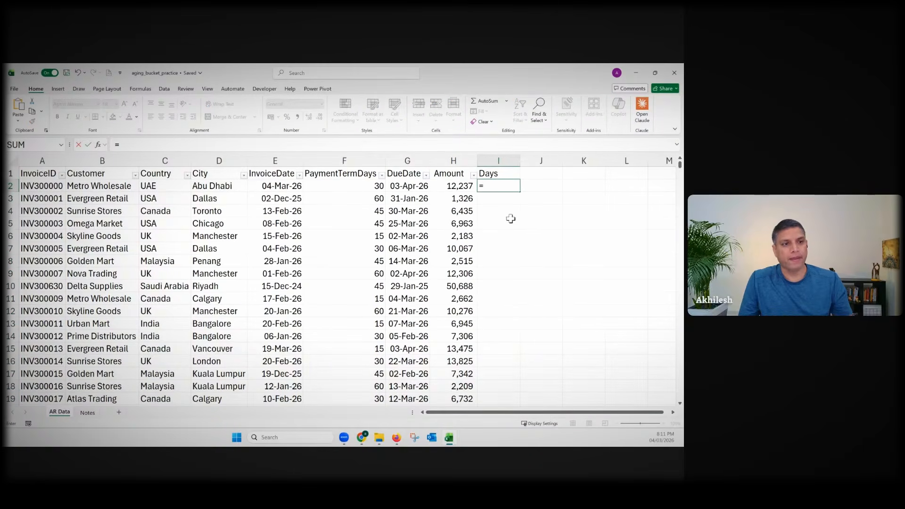
pyautogui.click(415, 187)
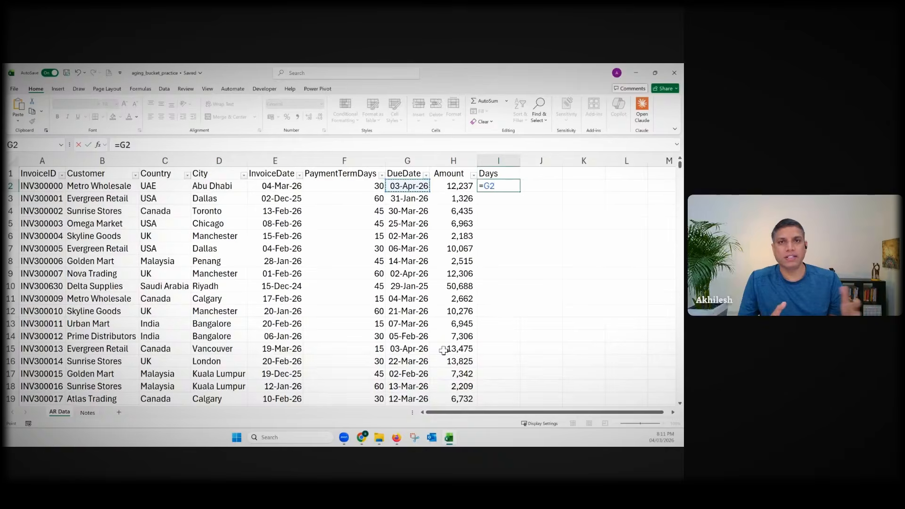
pyautogui.press('BackSpace')
pyautogui.press('BackSpace')
pyautogui.write('today')
pyautogui.press('Tab')
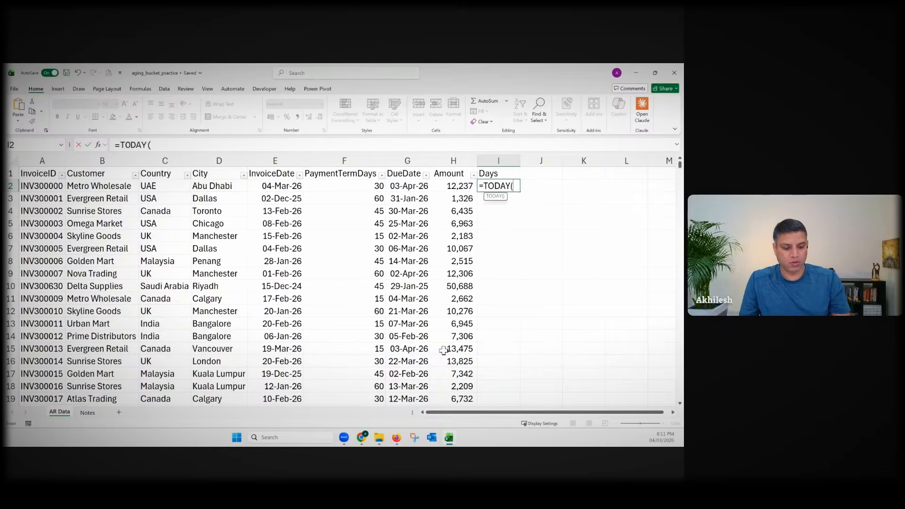
pyautogui.write(')-')
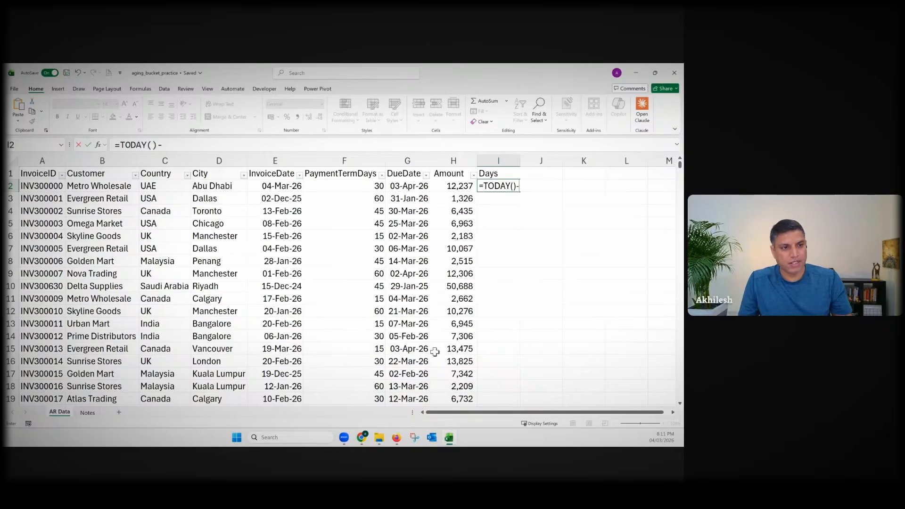
pyautogui.click(416, 185)
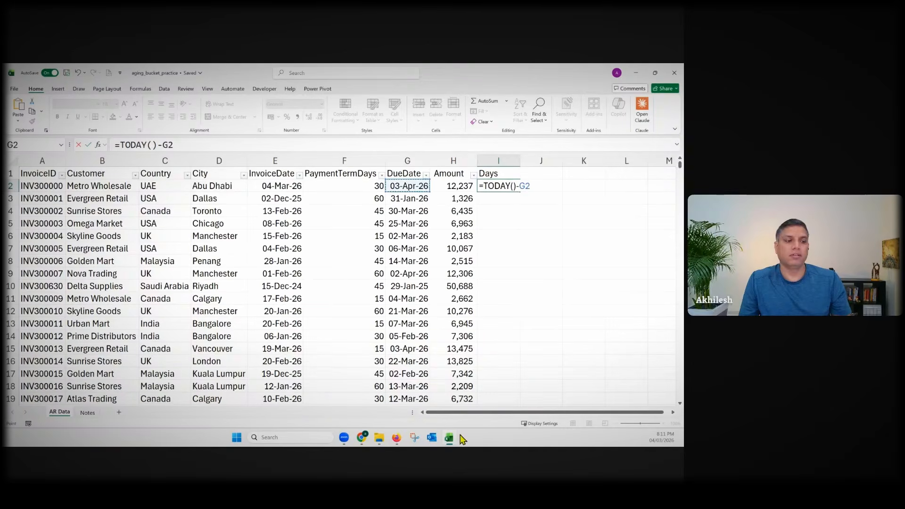
pyautogui.hotkey('ctrl', 'Return')
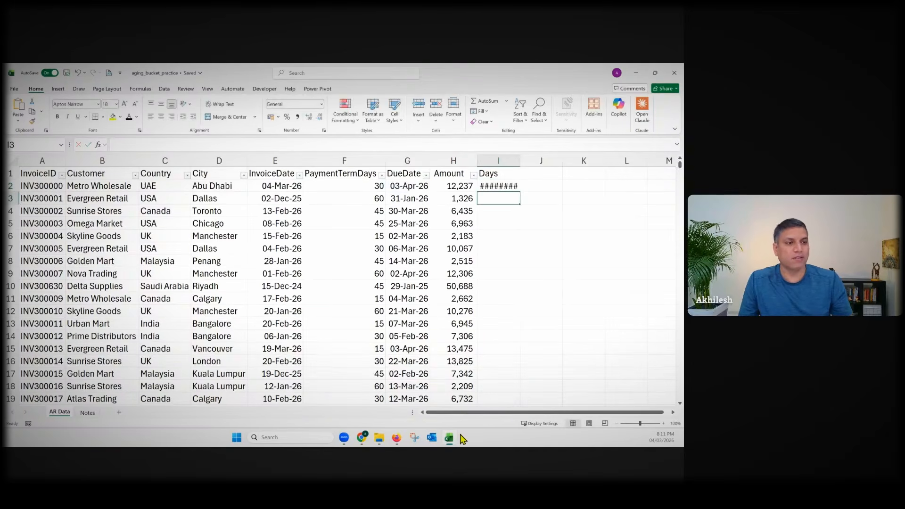
# Step: Widen column I slightly and set the number format of I2 to General
pyautogui.moveTo(516, 165); pyautogui.dragTo(527, 161)
pyautogui.click(299, 117)
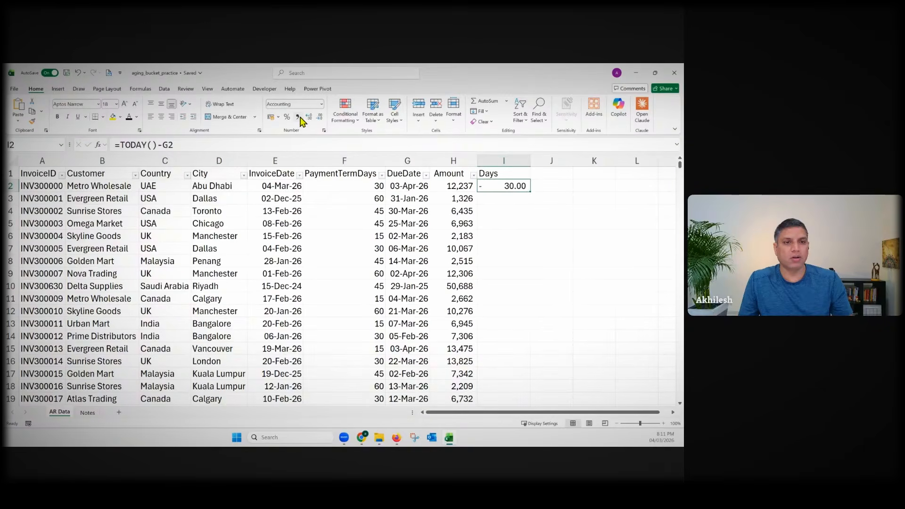
pyautogui.click(322, 104)
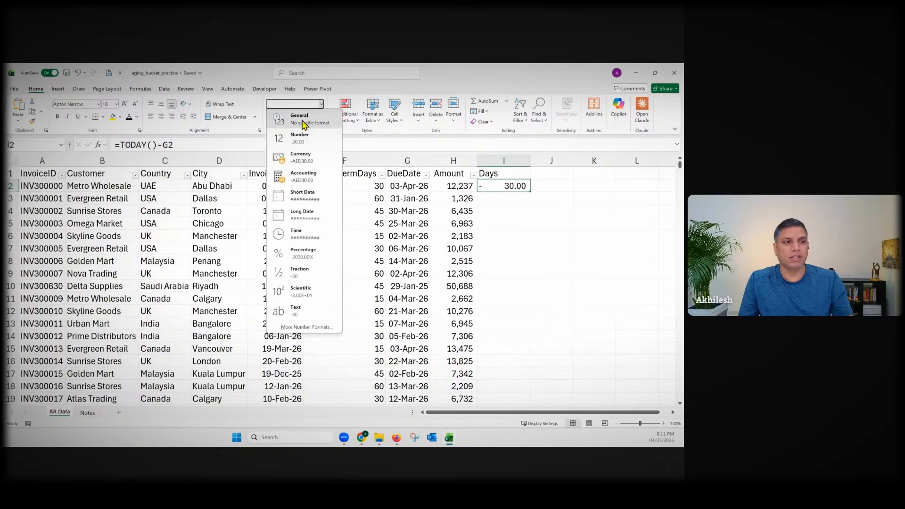
pyautogui.click(304, 119)
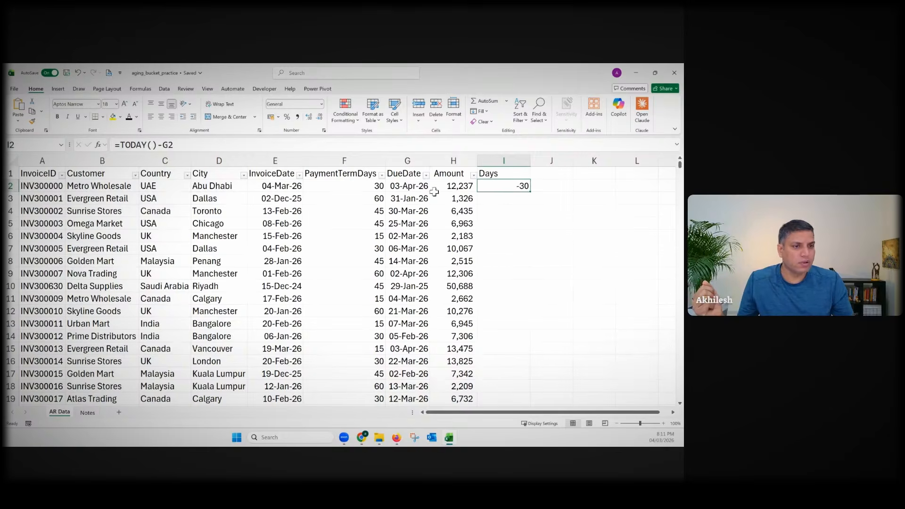
# Step: Fill the days formula from I2 down through all invoice rows
pyautogui.click(419, 190)
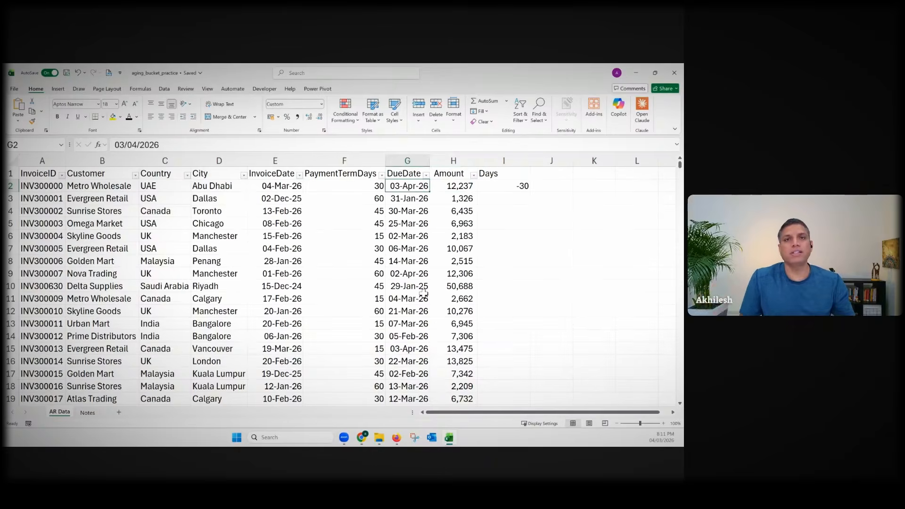
pyautogui.click(522, 186)
pyautogui.doubleClick(531, 192)
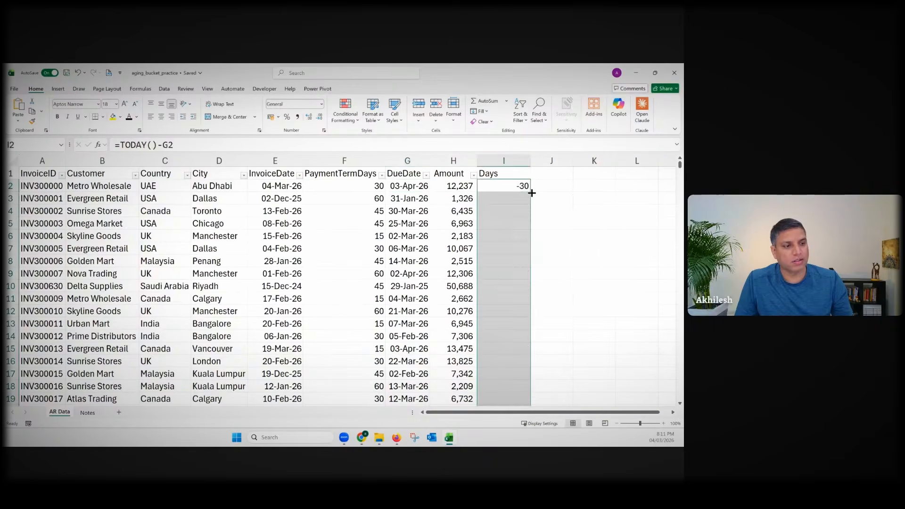
# Step: Check the calculated days in row 10 against its invoice date and due date, and look over the Days column
pyautogui.scroll(-2, 505, 327)
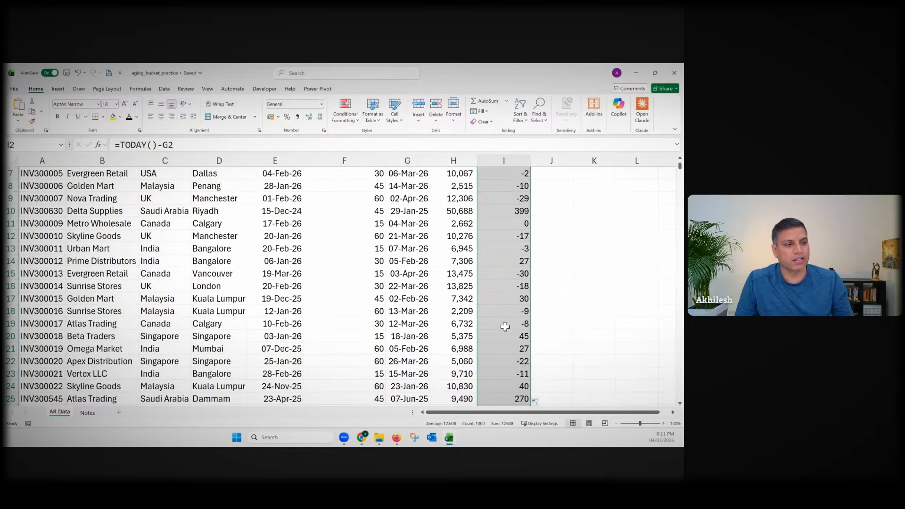
pyautogui.moveTo(514, 211); pyautogui.dragTo(424, 217)
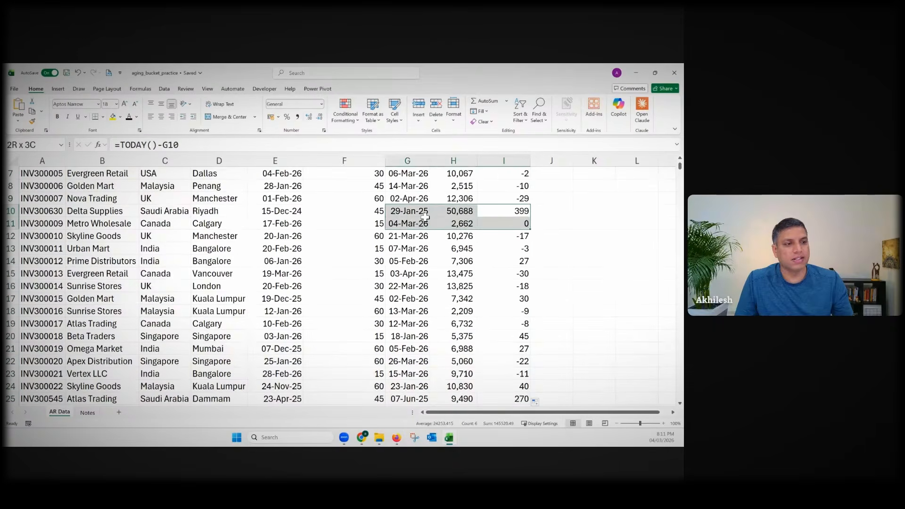
pyautogui.click(513, 214)
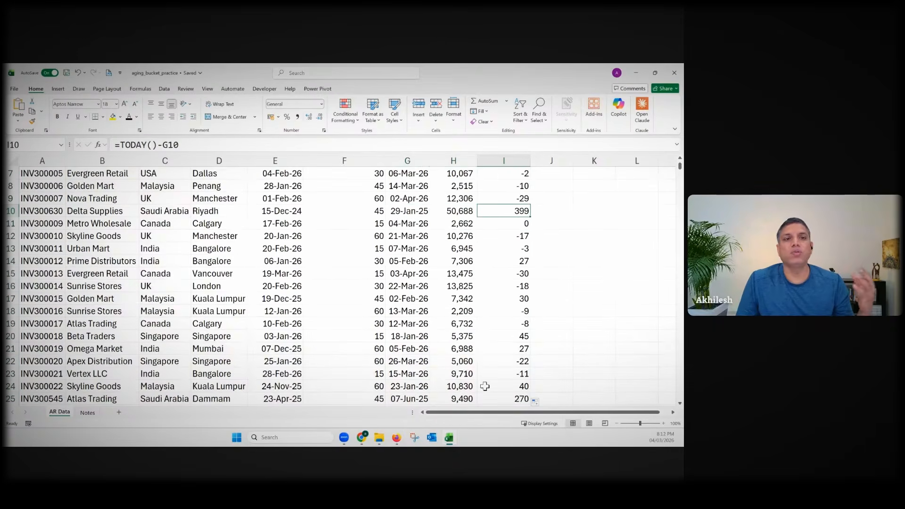
pyautogui.click(276, 212)
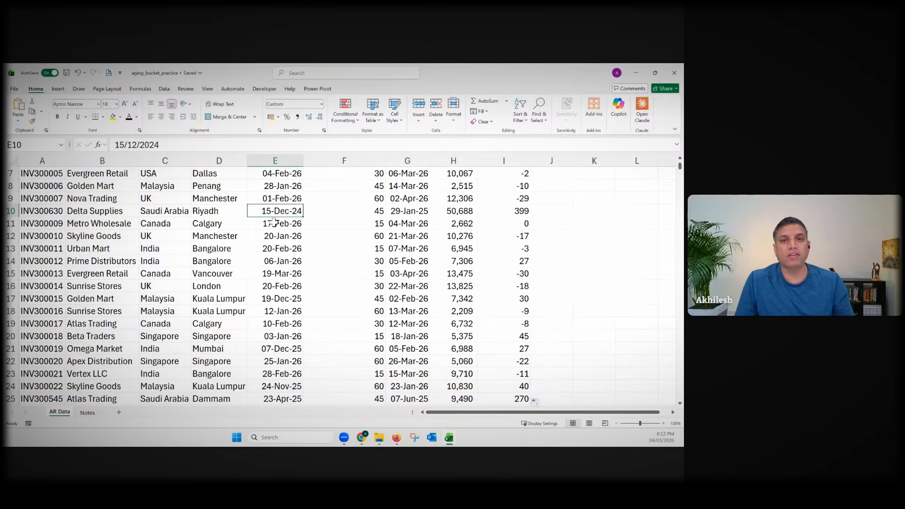
pyautogui.click(402, 212)
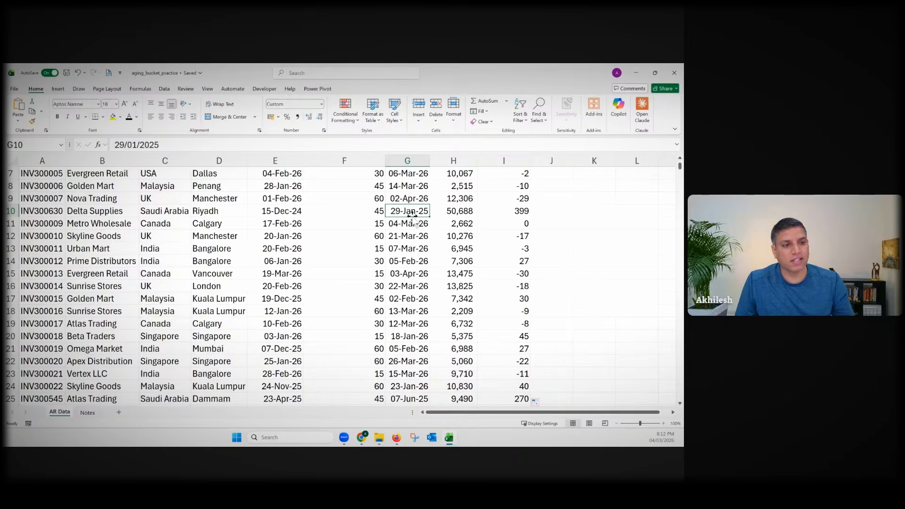
pyautogui.click(514, 212)
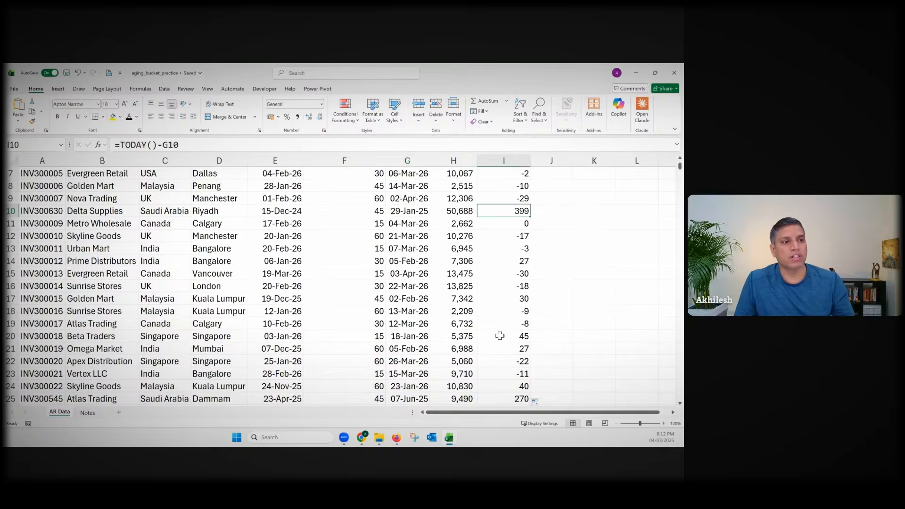
pyautogui.scroll(2, 522, 266)
pyautogui.click(518, 164)
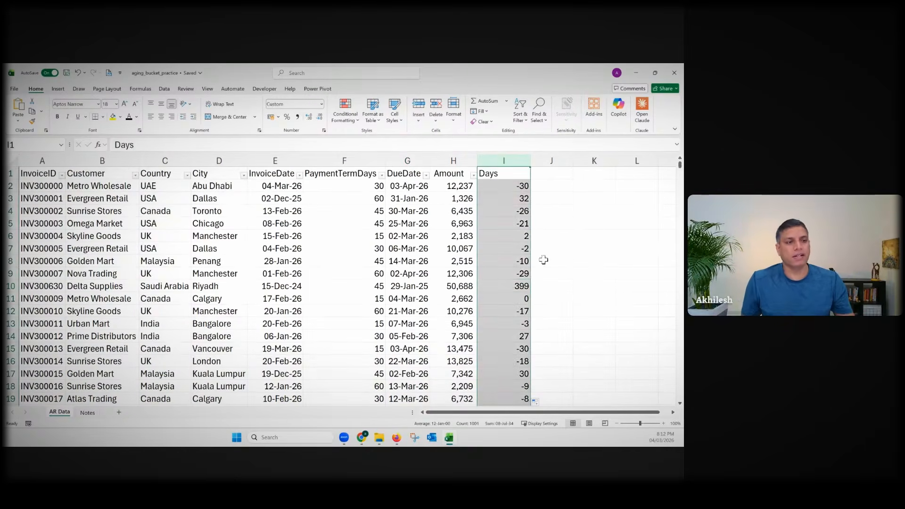
# Step: Examine the TODAY() part of the days formula in I2
pyautogui.click(498, 185)
pyautogui.moveTo(162, 144); pyautogui.dragTo(120, 144)
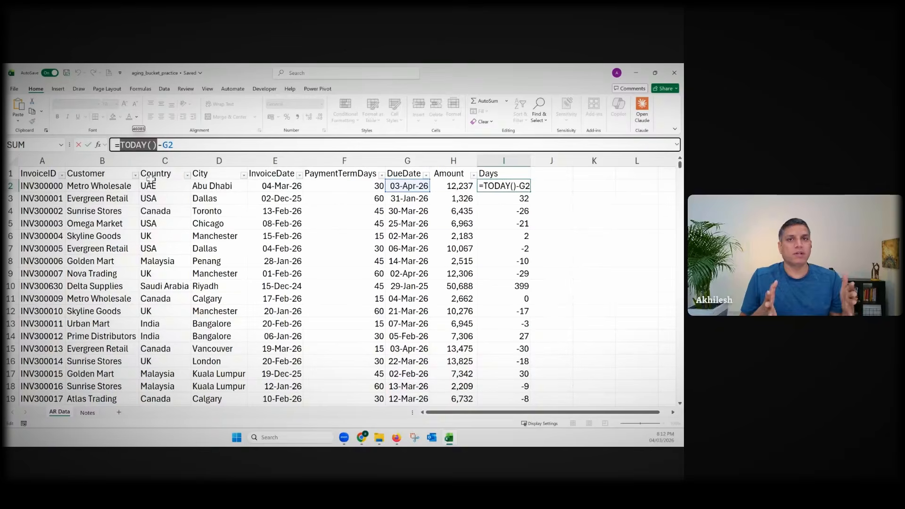
pyautogui.press('Return')
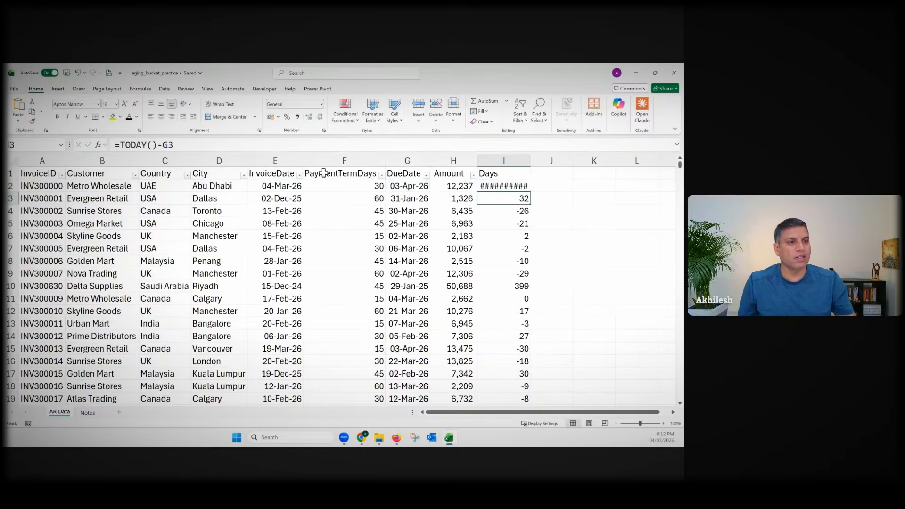
# Step: Restore the plain number display of I2 by filling the formula and format of I3 up into it
pyautogui.click(504, 186)
pyautogui.click(522, 198)
pyautogui.moveTo(530, 203); pyautogui.dragTo(529, 185)
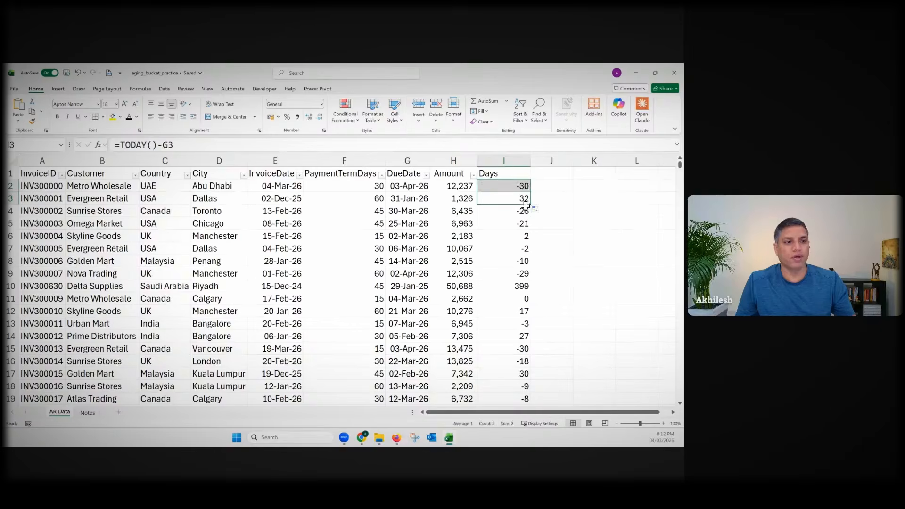
pyautogui.click(516, 187)
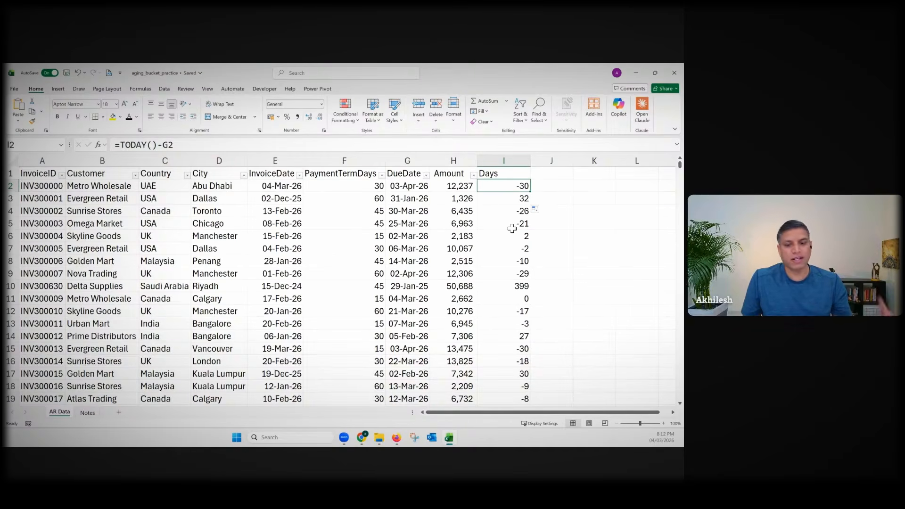
# Step: Go over the four ageing brackets in C3:C6 of the Notes sheet and return to AR Data
pyautogui.click(87, 412)
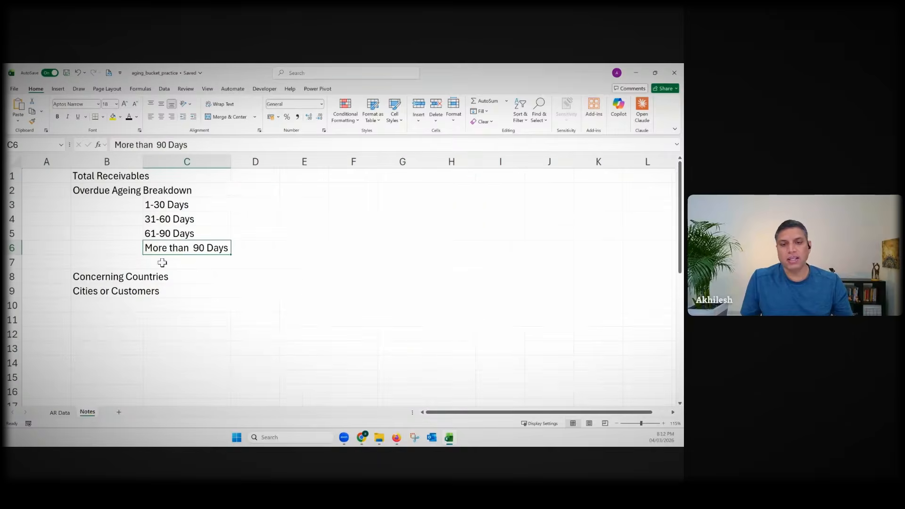
pyautogui.click(173, 206)
pyautogui.moveTo(173, 206); pyautogui.dragTo(186, 247)
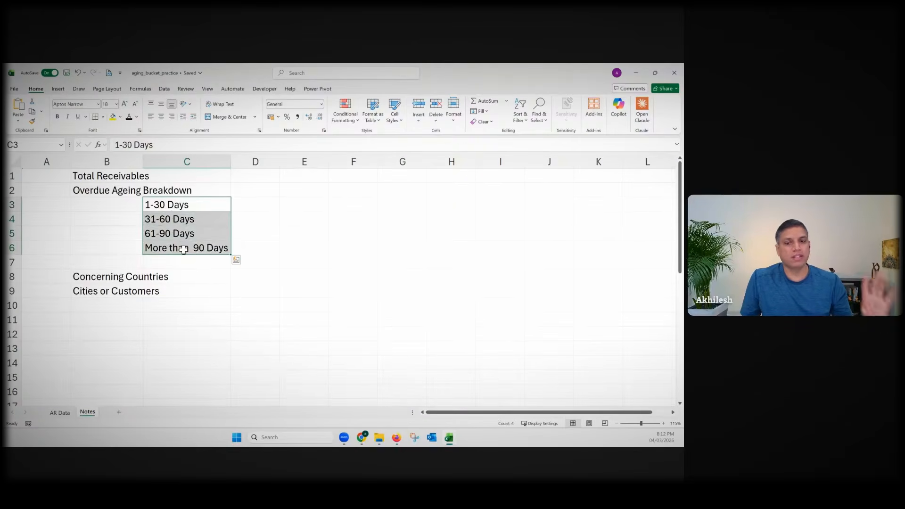
pyautogui.click(60, 412)
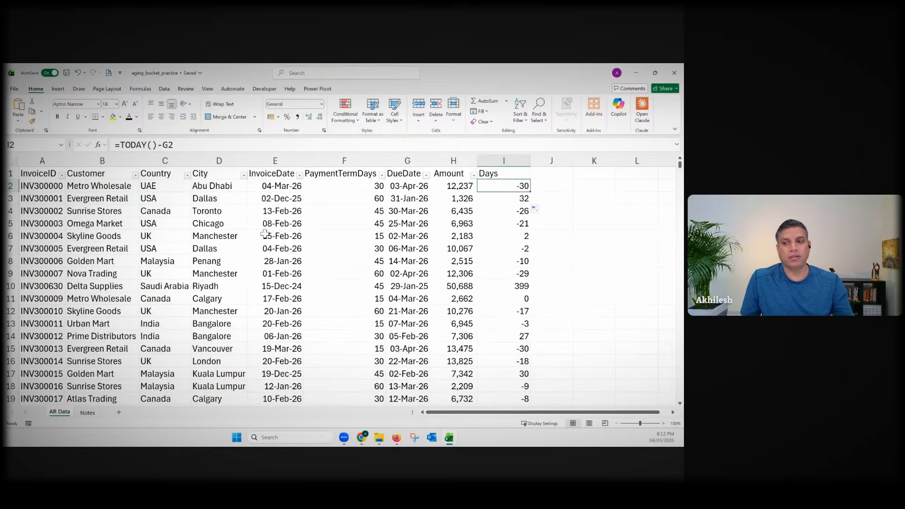
# Step: Remove and reapply the header filters so that they include the Days column
pyautogui.click(503, 173)
pyautogui.hotkey('ctrl', 'shift', 'l')
pyautogui.hotkey('ctrl', 'shift', 'l')
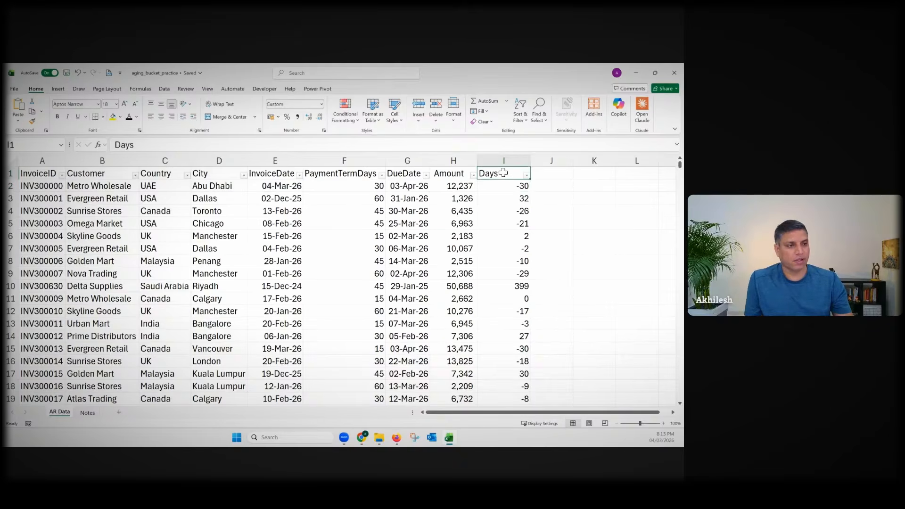
# Step: Compare the Days column's filter values with the ageing brackets in C3:C6 of the Notes sheet
pyautogui.click(526, 176)
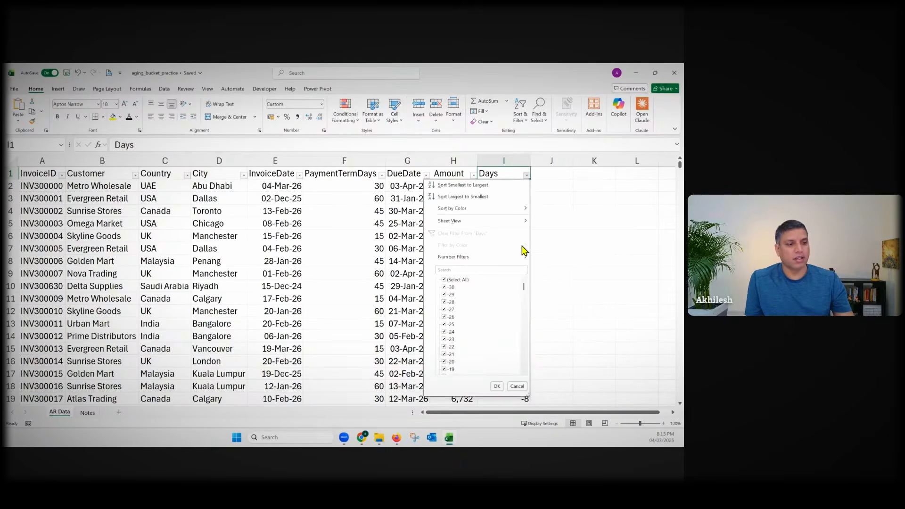
pyautogui.moveTo(523, 286)
pyautogui.mouseDown()
pyautogui.moveTo(525, 371)
pyautogui.moveTo(525, 282)
pyautogui.mouseUp()
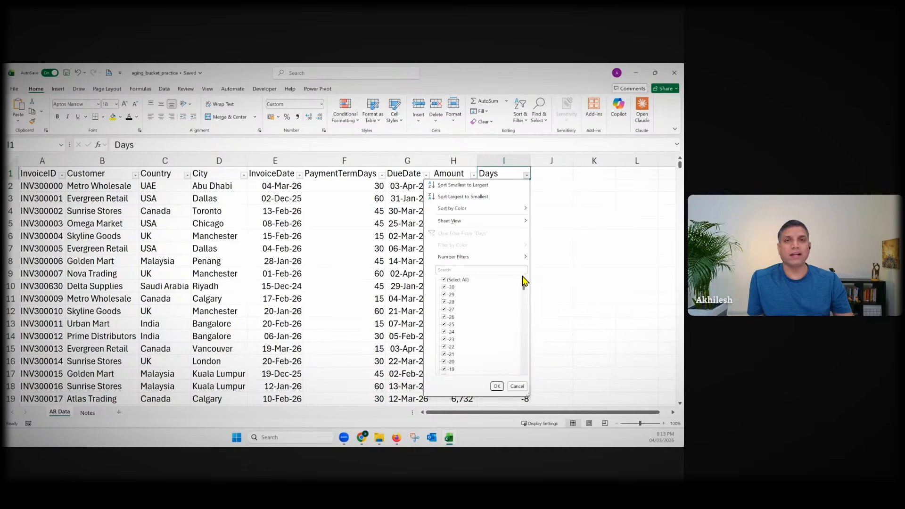
pyautogui.press('Escape')
pyautogui.click(87, 413)
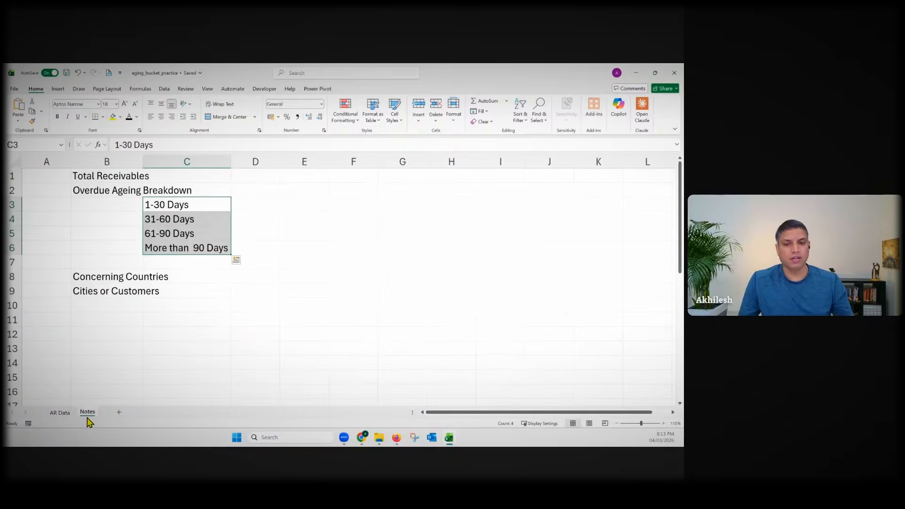
pyautogui.moveTo(170, 207); pyautogui.dragTo(176, 248)
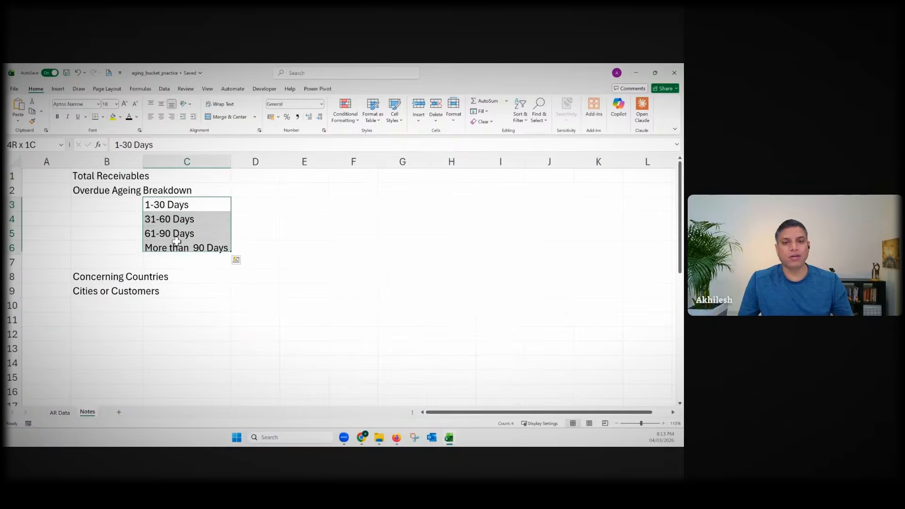
# Step: Add the header Buckets in J1 of the AR Data sheet and widen its column slightly
pyautogui.click(62, 413)
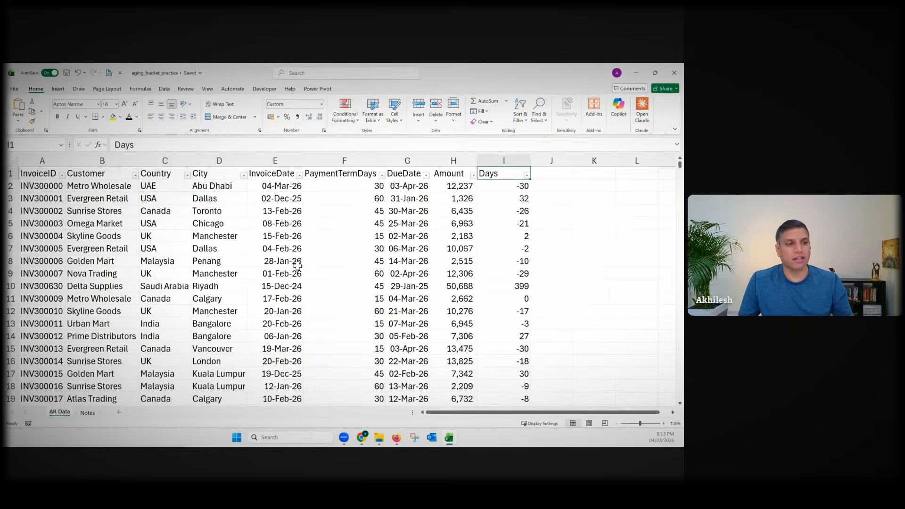
pyautogui.click(551, 174)
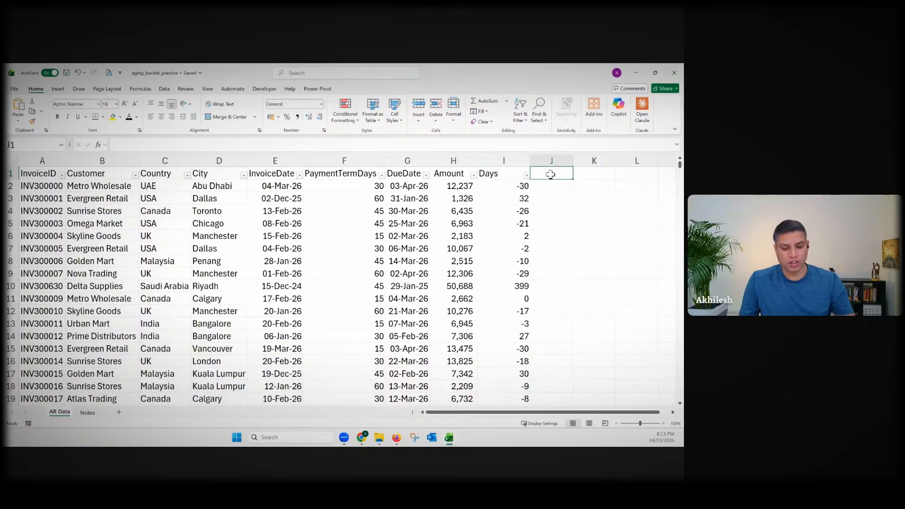
pyautogui.write('Buckets')
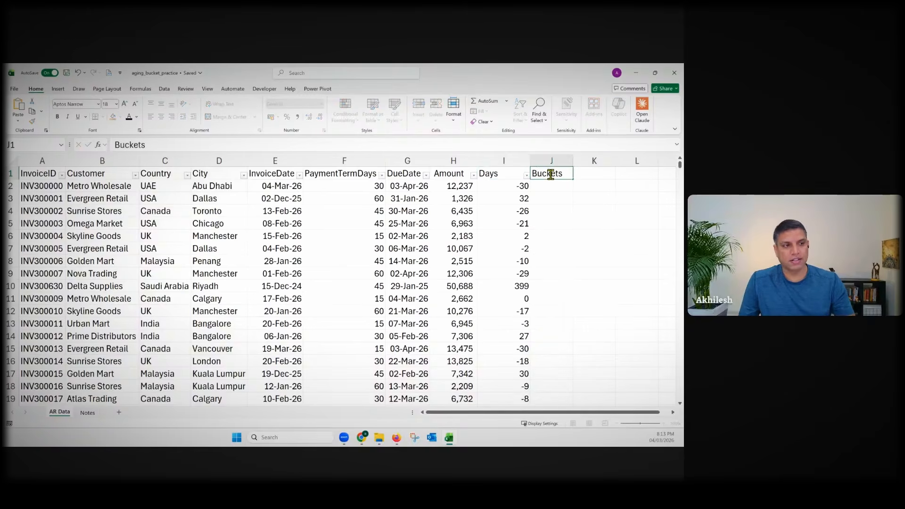
pyautogui.press('Return')
pyautogui.click(550, 176)
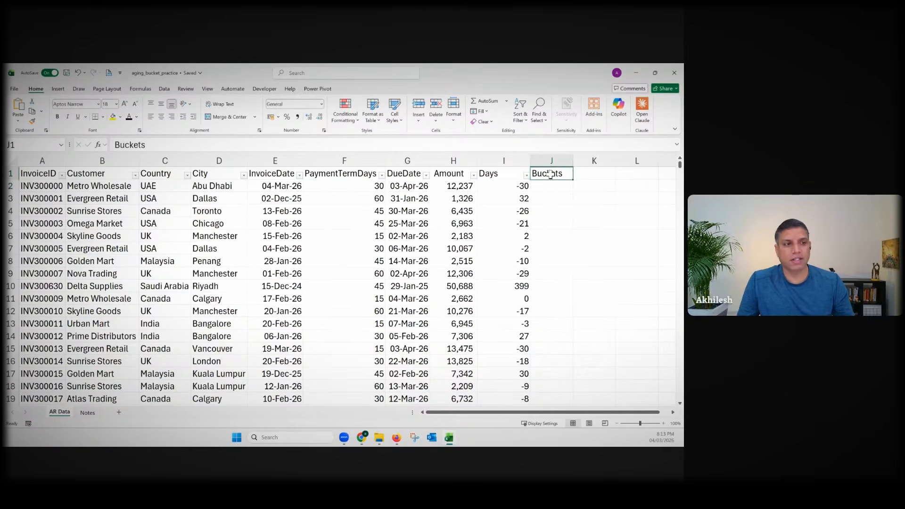
pyautogui.moveTo(573, 160); pyautogui.dragTo(582, 159)
pyautogui.press('Down')
# Step: Hide the Country, City and InvoiceDate columns of AR Data and enlarge the sheet display
pyautogui.moveTo(275, 161); pyautogui.dragTo(147, 158)
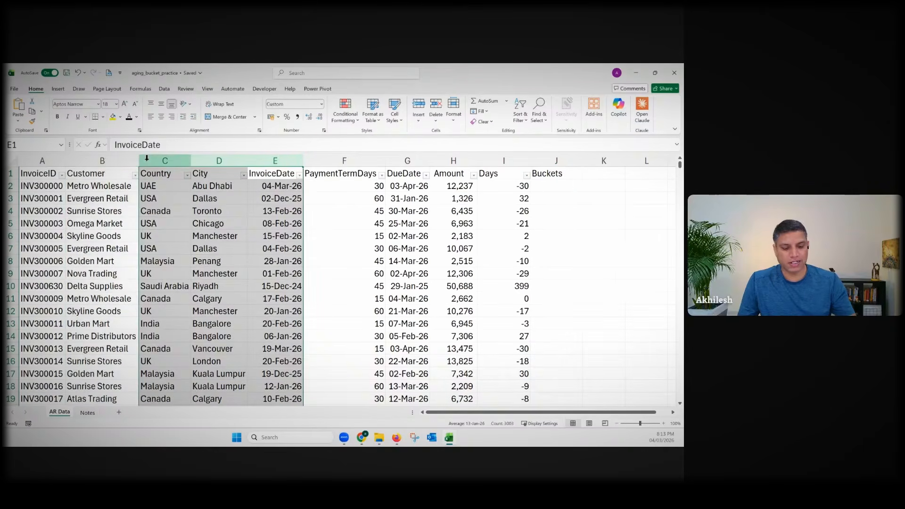
pyautogui.hotkey('ctrl', '0')
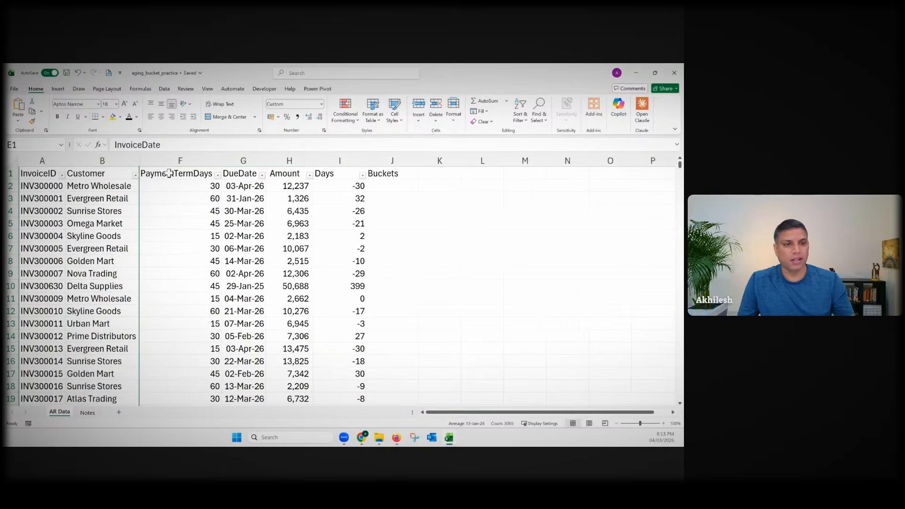
pyautogui.click(320, 198)
pyautogui.scroll(2, 352, 232)
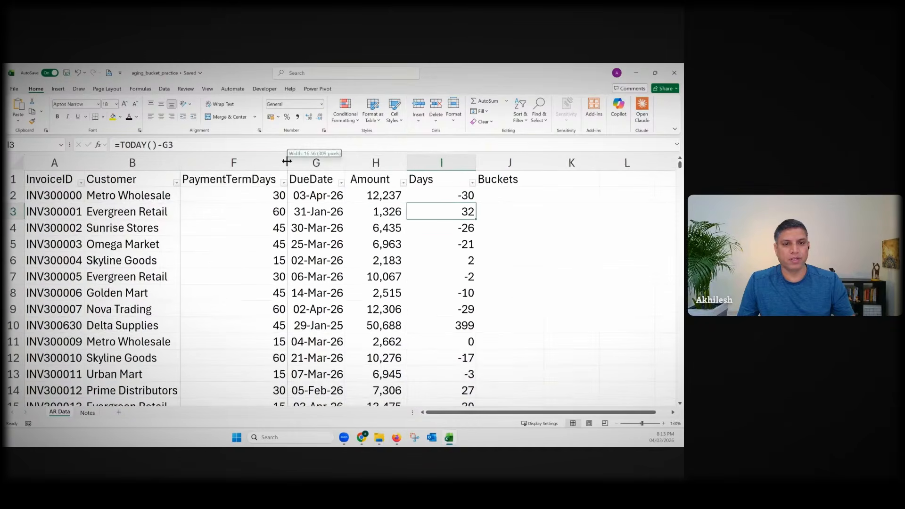
# Step: Narrow the PaymentTermDays column and hide it as well
pyautogui.moveTo(288, 160); pyautogui.dragTo(243, 160)
pyautogui.click(223, 160)
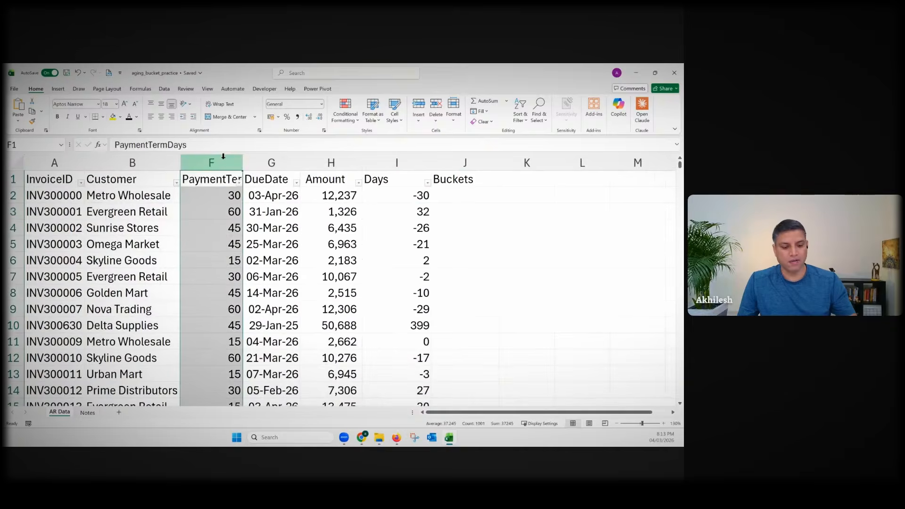
pyautogui.write('0')
pyautogui.press('Escape')
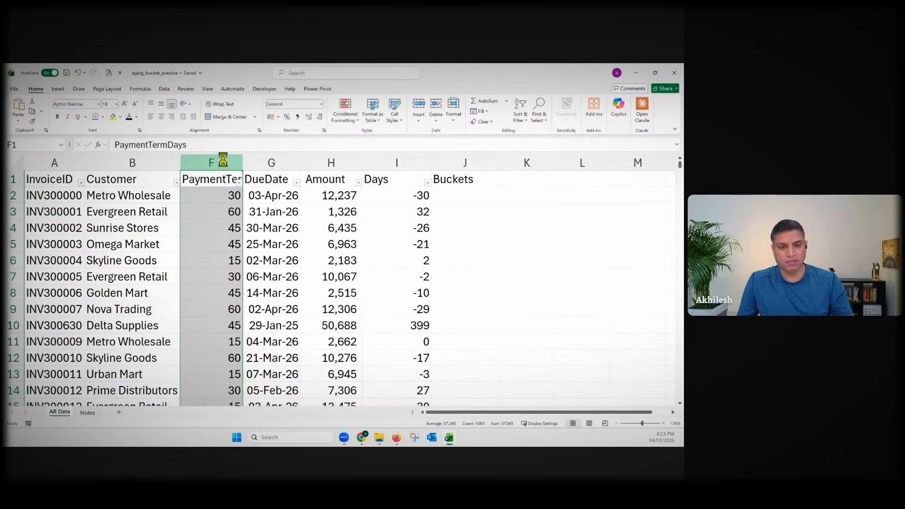
pyautogui.hotkey('ctrl', '0')
pyautogui.click(233, 228)
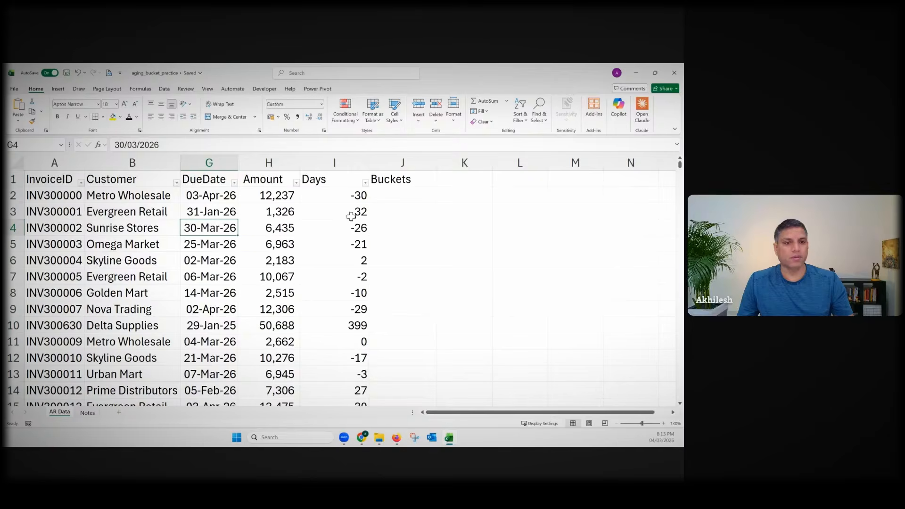
# Step: Widen the Buckets column to leave room for the bracket labels
pyautogui.click(398, 195)
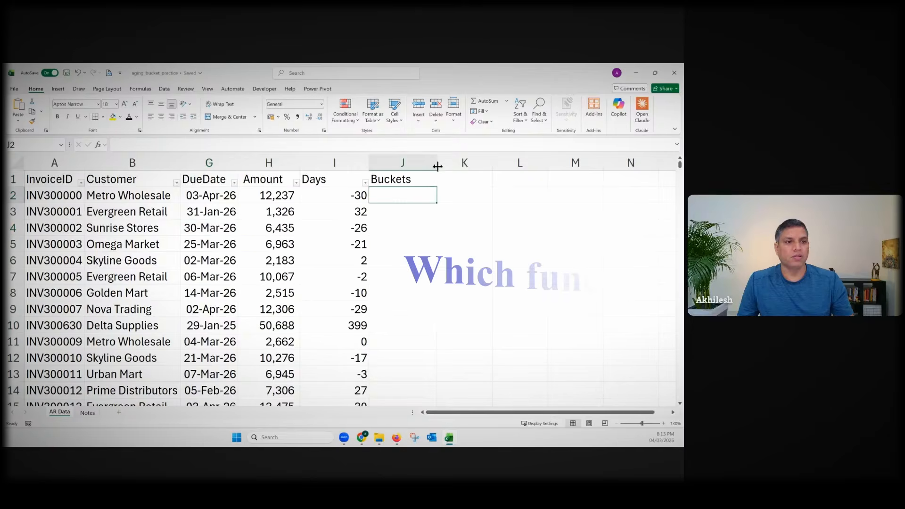
pyautogui.moveTo(436, 162); pyautogui.dragTo(469, 162)
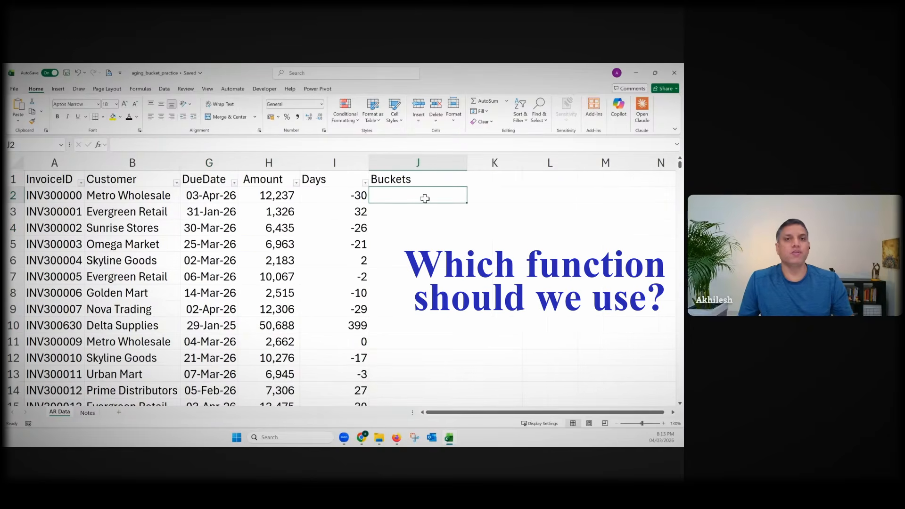
pyautogui.write('=')
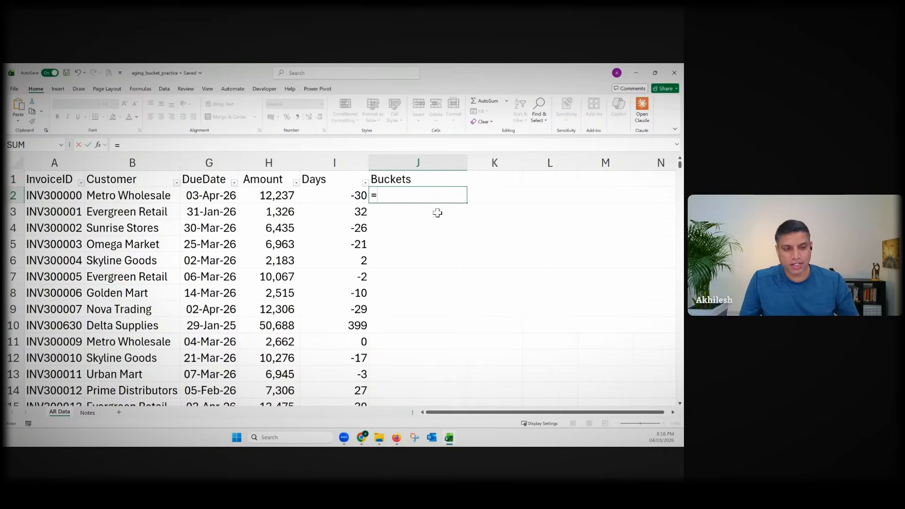
pyautogui.press('Escape')
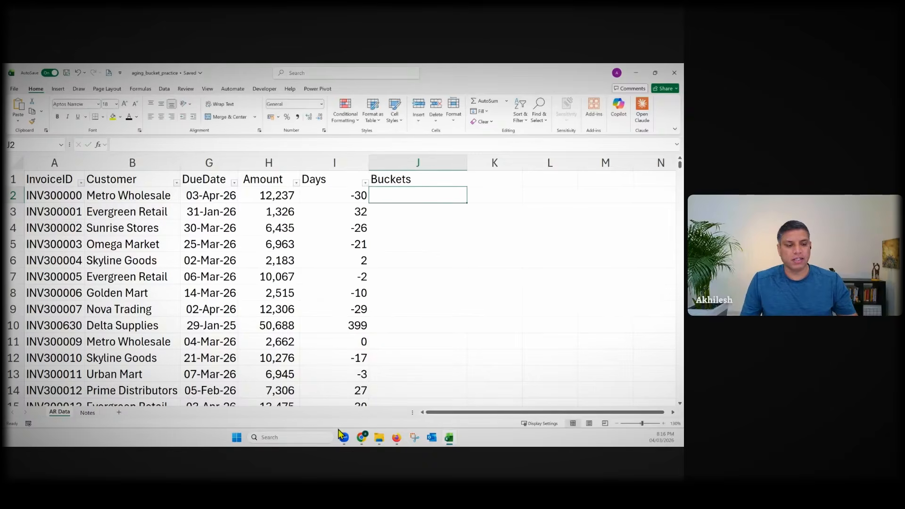
# Step: Sketch a red ink number line marked 0, 30, 60 and 90 beside the data, with a double-headed arrow over each interval
pyautogui.click(78, 89)
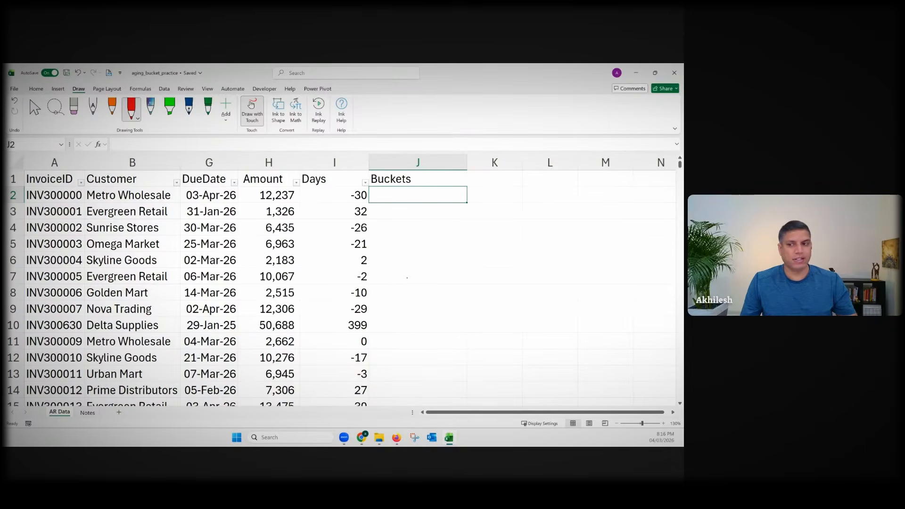
pyautogui.moveTo(613, 279); pyautogui.dragTo(644, 279)
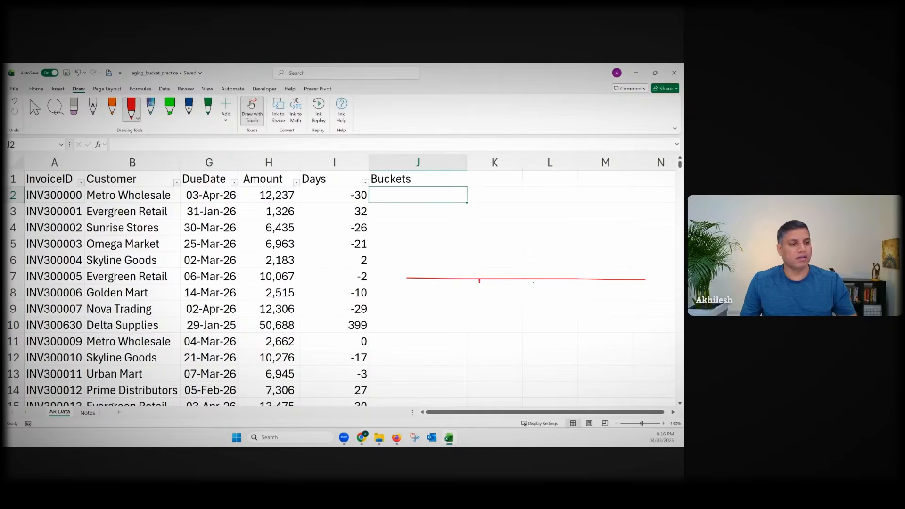
pyautogui.moveTo(582, 280); pyautogui.dragTo(582, 287)
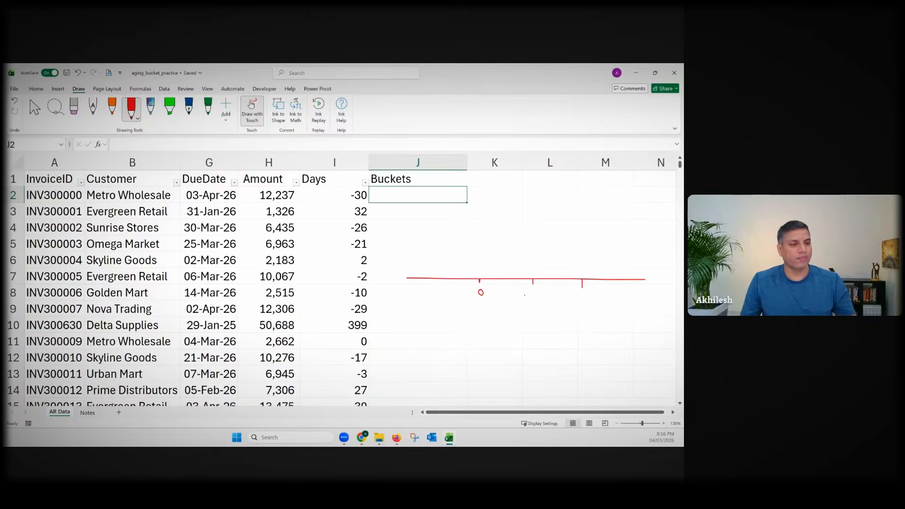
pyautogui.moveTo(533, 290)
pyautogui.mouseDown()
pyautogui.moveTo(535, 298)
pyautogui.moveTo(581, 297)
pyautogui.moveTo(632, 285)
pyautogui.moveTo(639, 297)
pyautogui.mouseUp()
pyautogui.moveTo(487, 307)
pyautogui.mouseDown()
pyautogui.moveTo(526, 305)
pyautogui.moveTo(491, 313)
pyautogui.mouseUp()
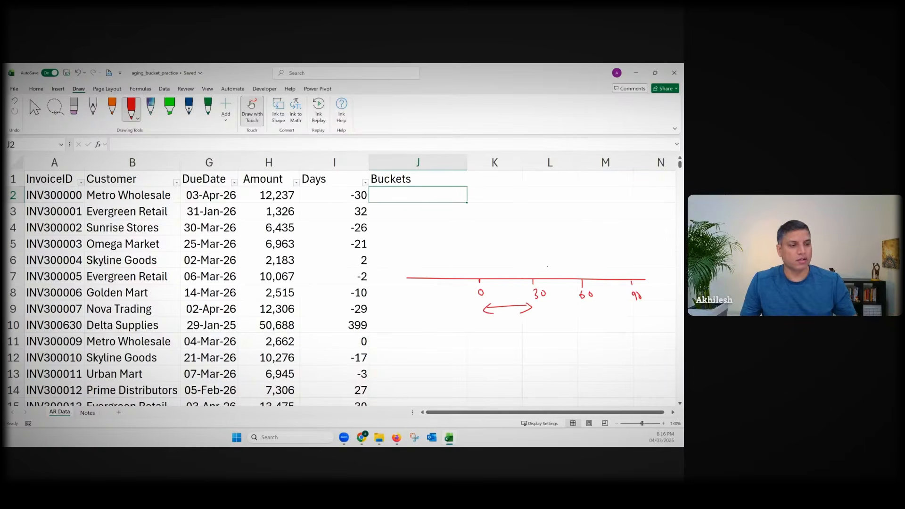
pyautogui.moveTo(540, 266)
pyautogui.mouseDown()
pyautogui.moveTo(624, 270)
pyautogui.moveTo(591, 275)
pyautogui.mouseUp()
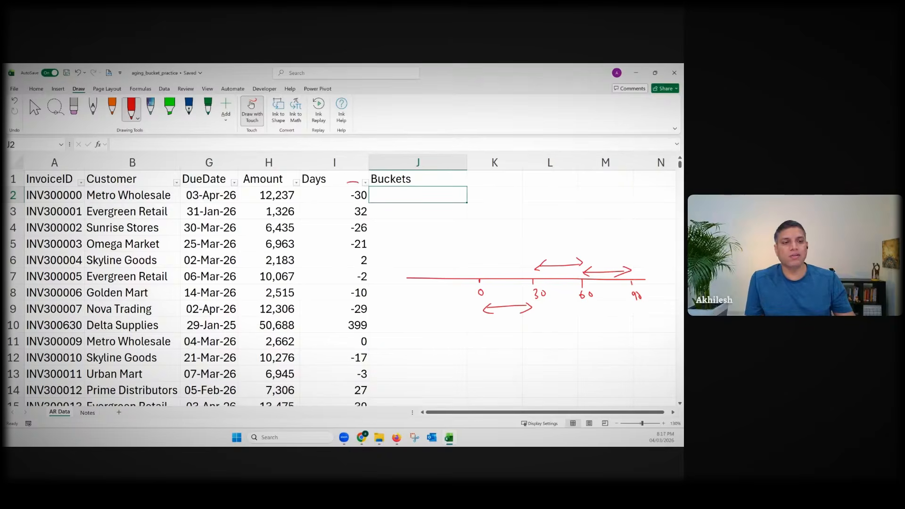
# Step: Circle the negative Days value in I2 and its due date in G2 with red ink
pyautogui.moveTo(358, 182); pyautogui.dragTo(345, 198)
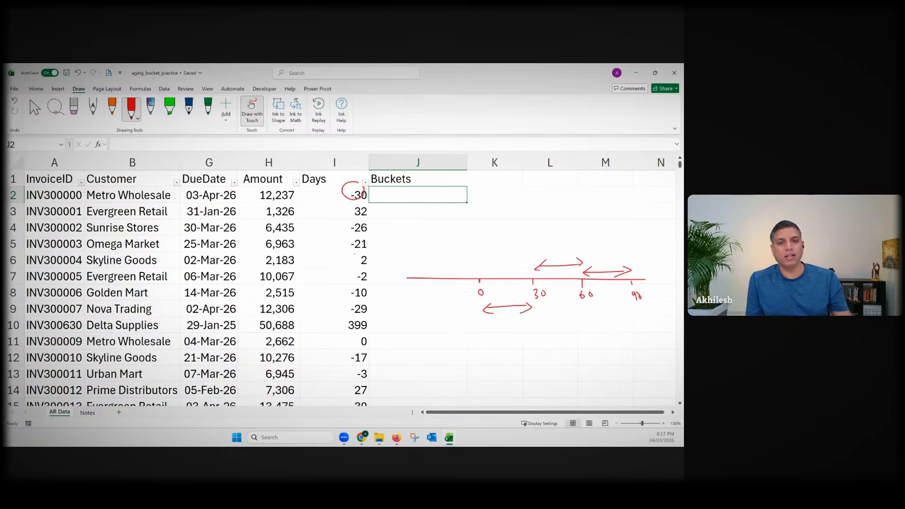
pyautogui.moveTo(220, 180)
pyautogui.mouseDown()
pyautogui.moveTo(193, 182)
pyautogui.moveTo(197, 203)
pyautogui.moveTo(247, 187)
pyautogui.moveTo(222, 183)
pyautogui.mouseUp()
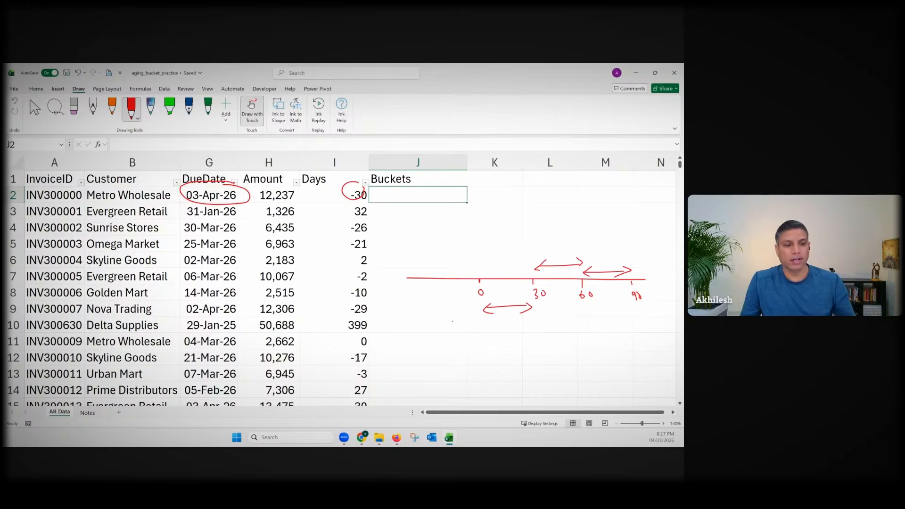
pyautogui.press('Escape')
# Step: Review the ageing brackets in C3:C6 of the Notes sheet and enter Current in D2 as an extra category
pyautogui.click(88, 413)
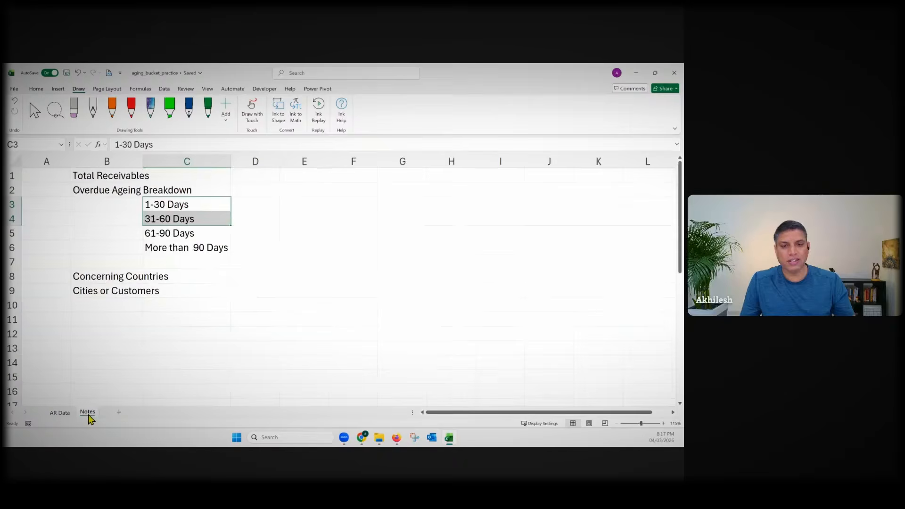
pyautogui.moveTo(185, 204); pyautogui.dragTo(192, 248)
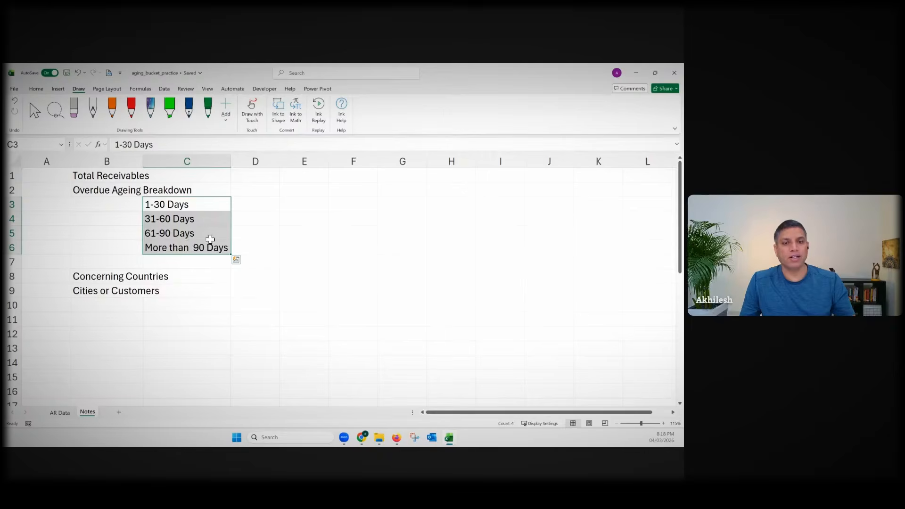
pyautogui.moveTo(196, 204); pyautogui.dragTo(197, 246)
pyautogui.click(252, 191)
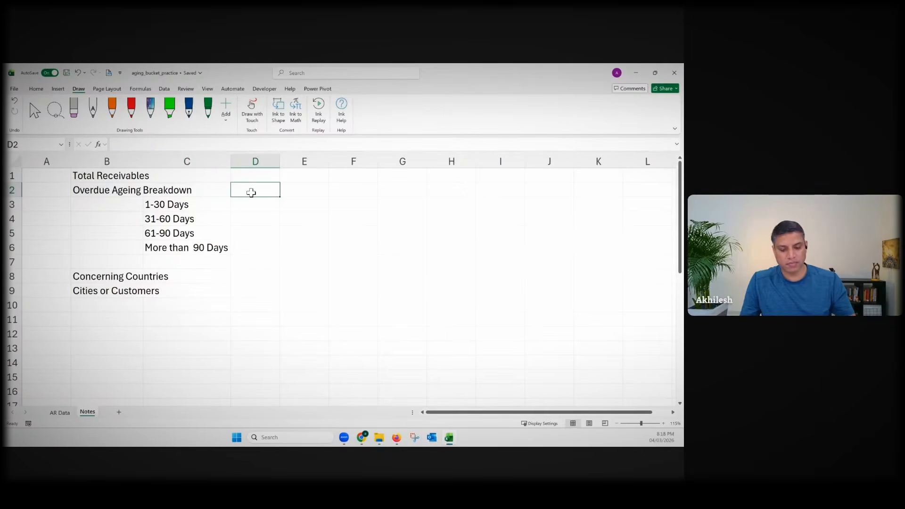
pyautogui.write('Current')
pyautogui.press('Return')
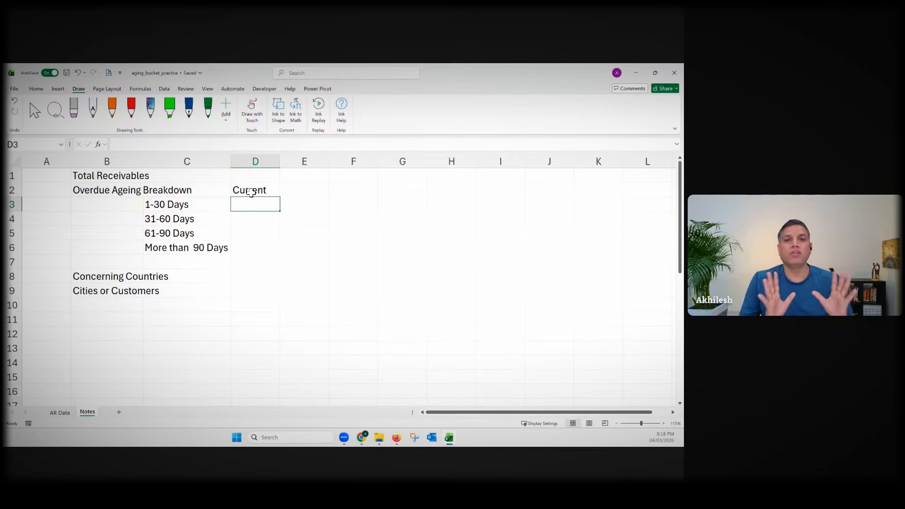
# Step: Go through the brackets from 1-30 Days to More than 90 Days individually and return to AR Data
pyautogui.click(184, 207)
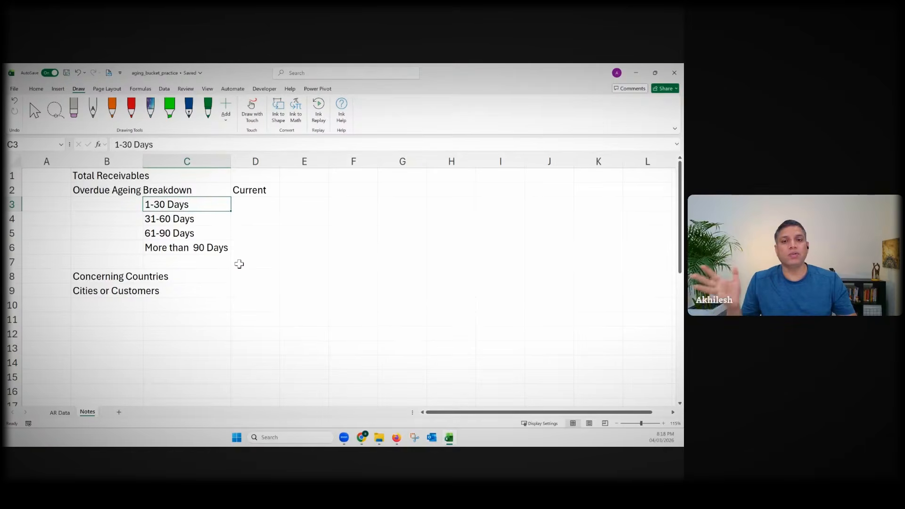
pyautogui.press('Down')
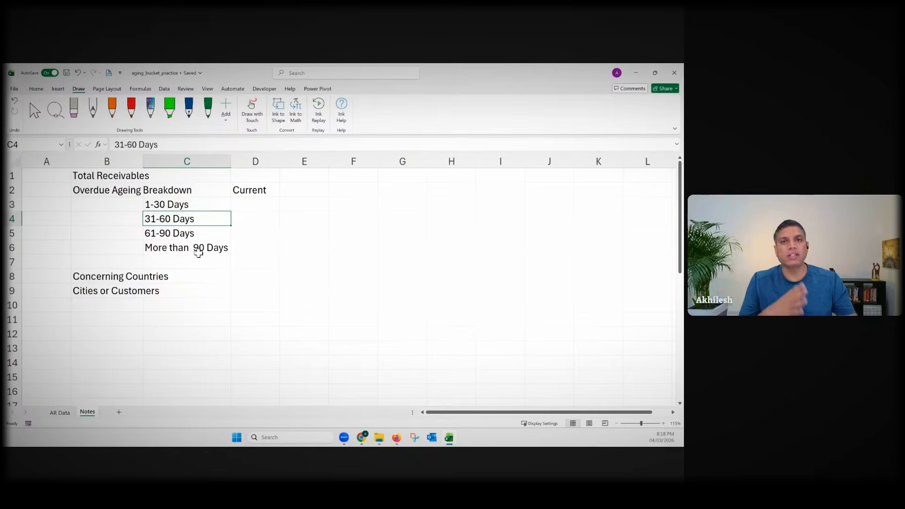
pyautogui.moveTo(194, 232); pyautogui.dragTo(200, 257)
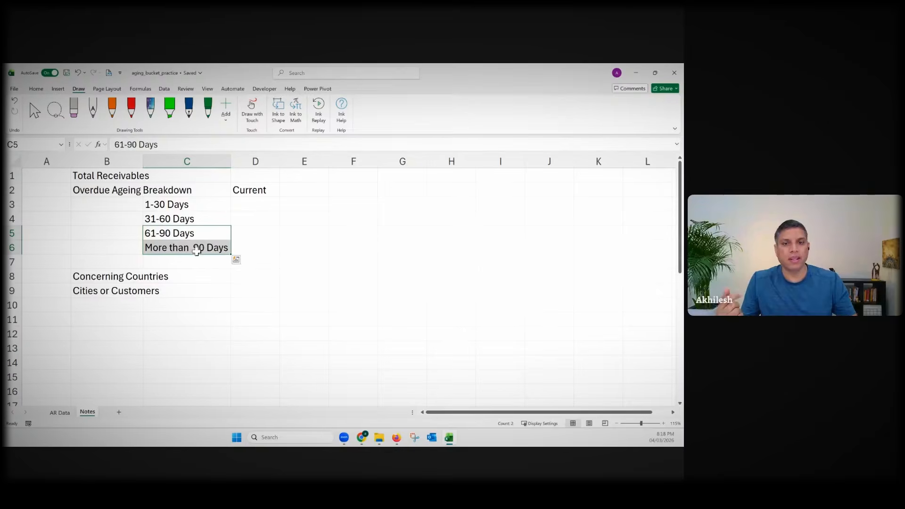
pyautogui.click(195, 249)
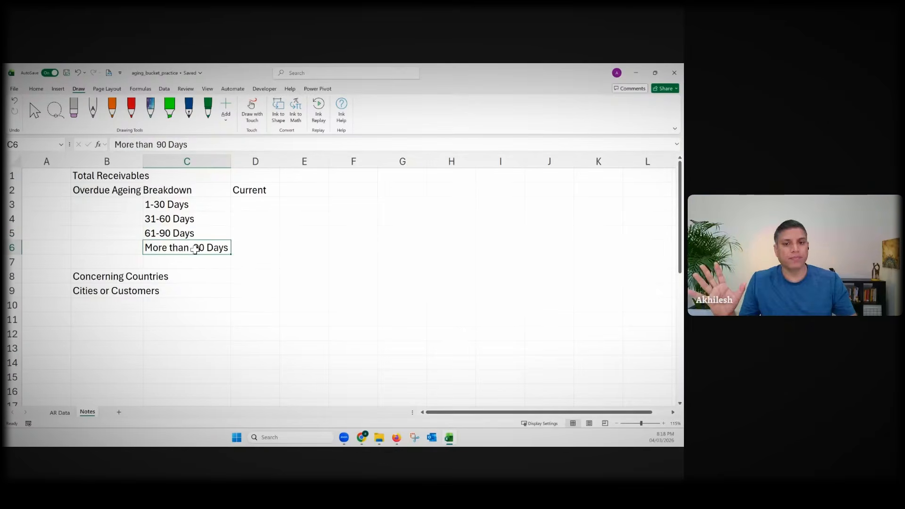
pyautogui.click(63, 414)
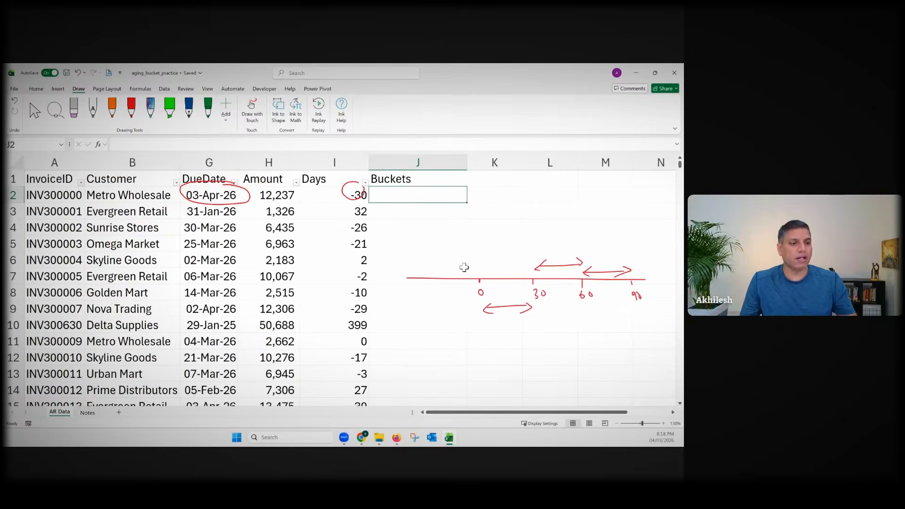
# Step: Delete all the red ink drawings from the AR Data sheet
pyautogui.click(473, 278)
pyautogui.click(477, 280)
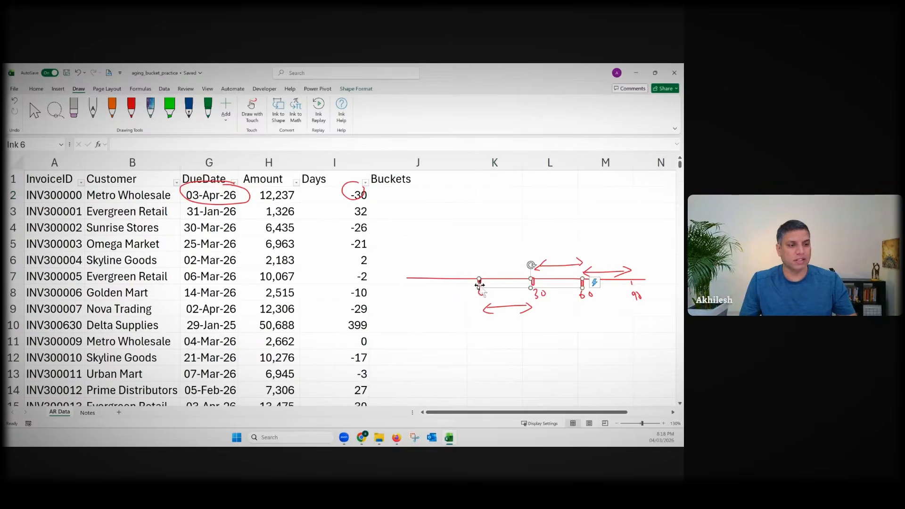
pyautogui.hotkey('ctrl', 'a')
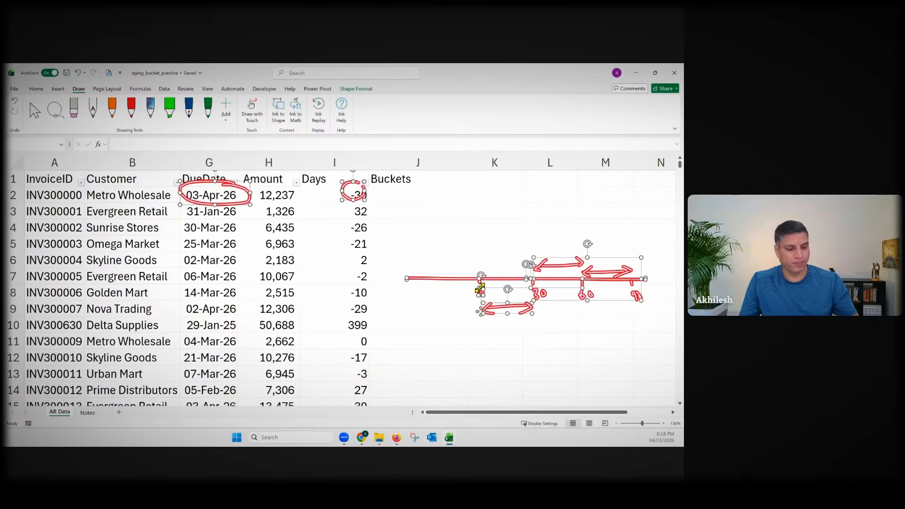
pyautogui.press('Delete')
# Step: Begin an IFS formula in J2 of AR Data that returns "Current" when I2<=0
pyautogui.click(413, 195)
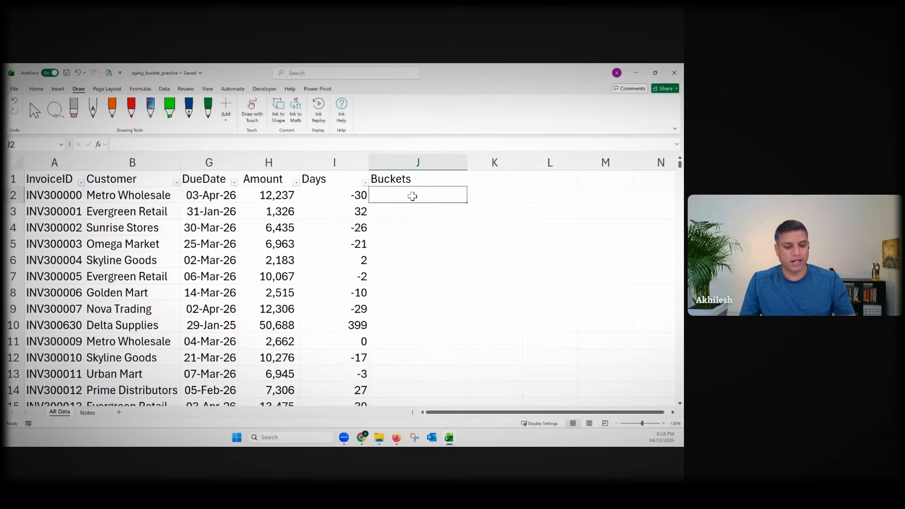
pyautogui.write('=ifs')
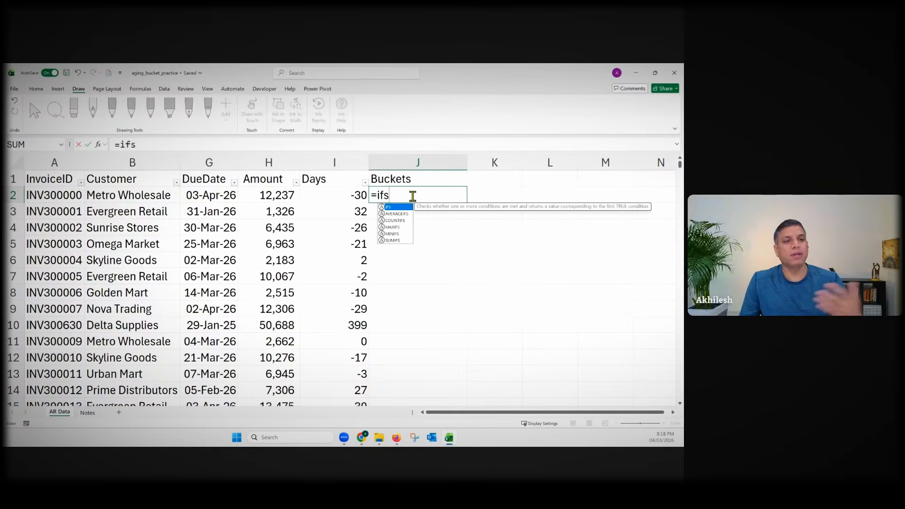
pyautogui.press('Tab')
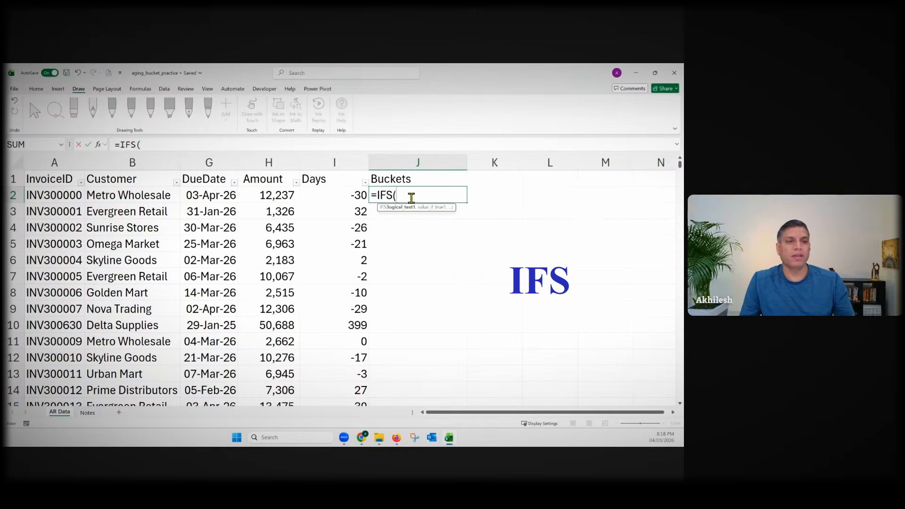
pyautogui.click(335, 195)
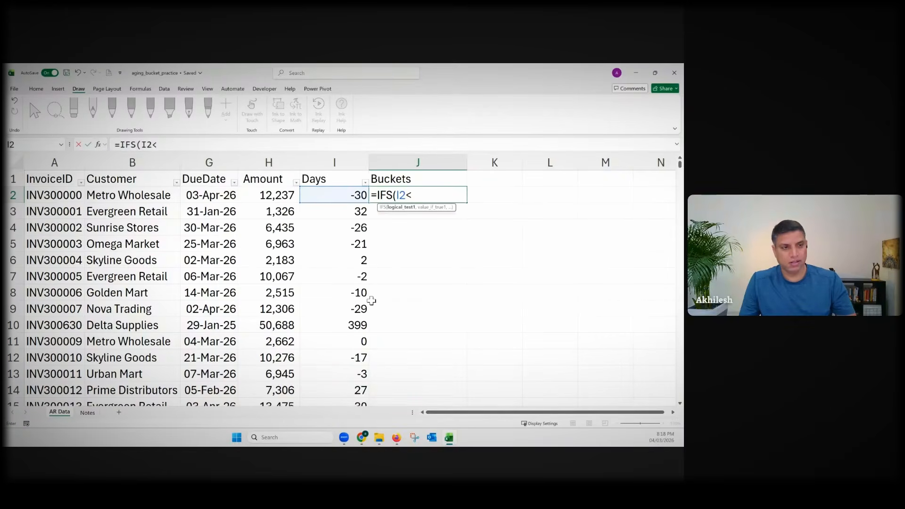
pyautogui.write('=0')
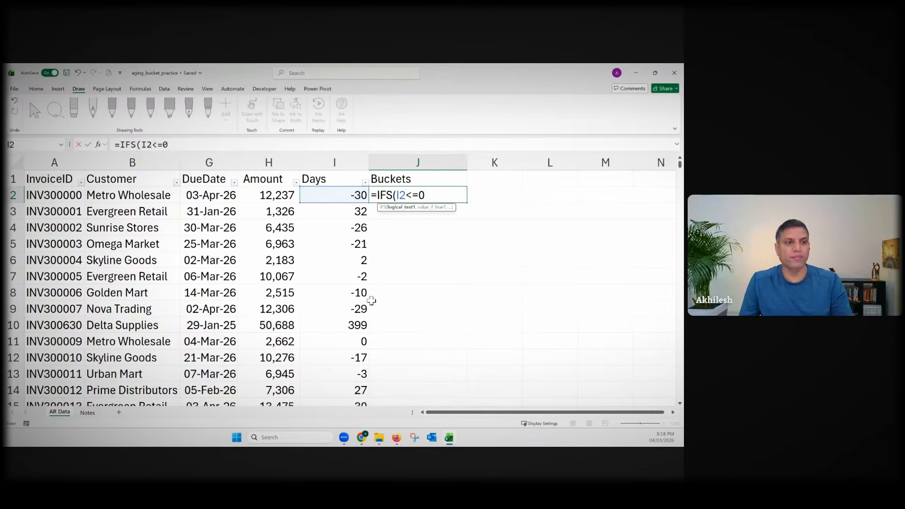
pyautogui.write(',"')
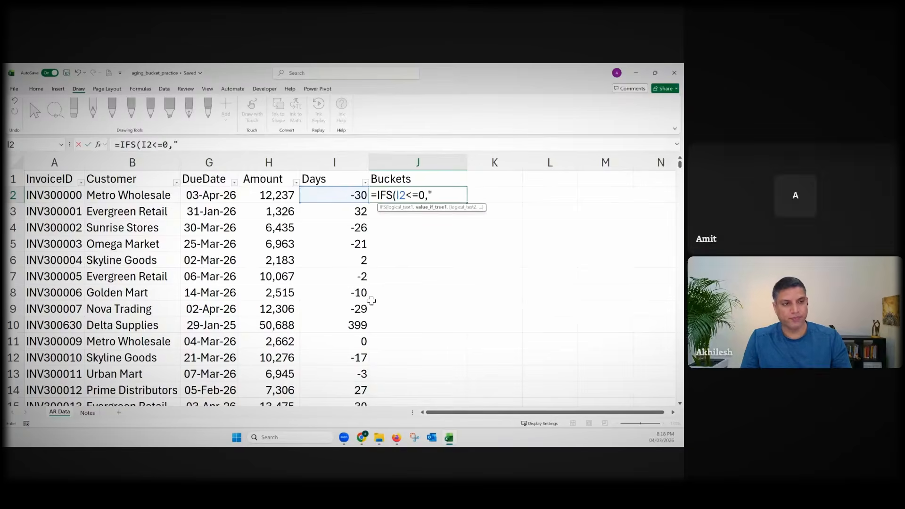
pyautogui.write('Current')
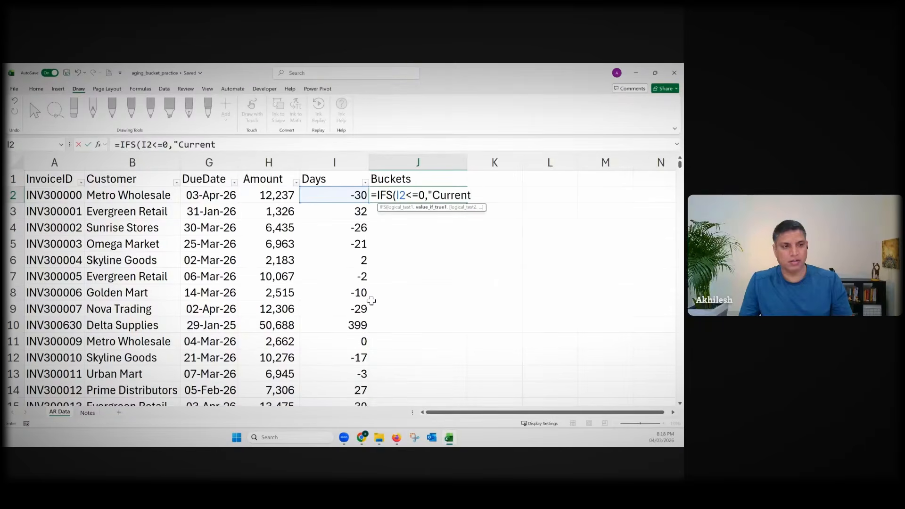
pyautogui.write('"')
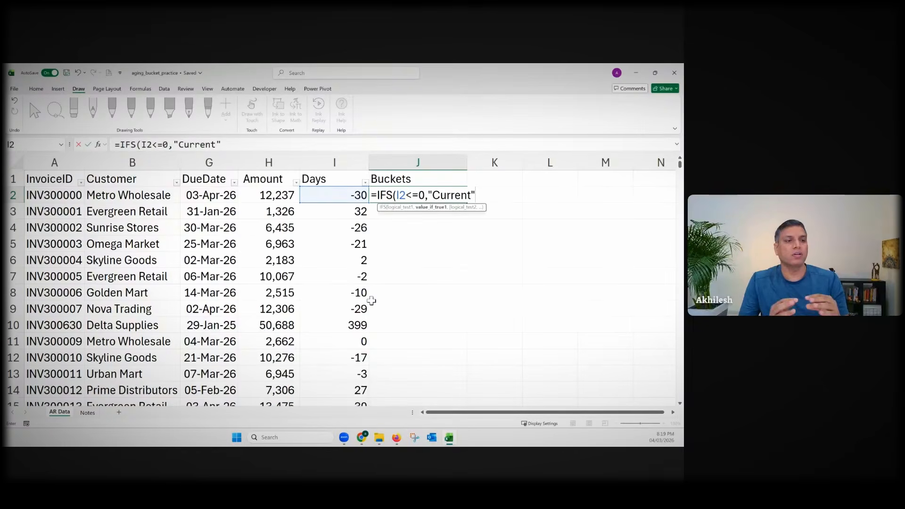
# Step: Replace the result text of the I2<=0 condition with "Not Yet Due"
pyautogui.press('BackSpace')
pyautogui.press('BackSpace')
pyautogui.press('BackSpace')
pyautogui.press('BackSpace')
pyautogui.press('BackSpace')
pyautogui.press('BackSpace')
pyautogui.press('BackSpace')
pyautogui.press('BackSpace')
pyautogui.write('Not Yet Due",')
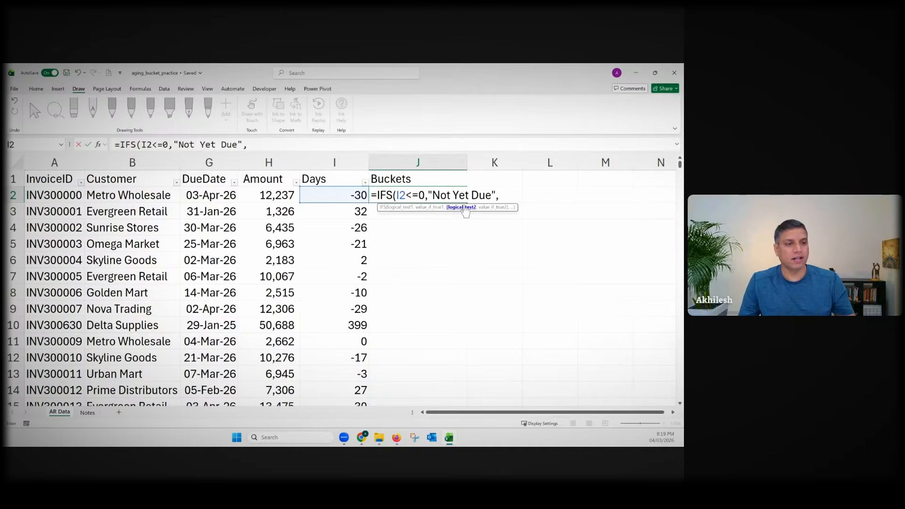
# Step: Add a second condition to the IFS formula that returns "0-30 Days" when I2<=30
pyautogui.click(308, 146)
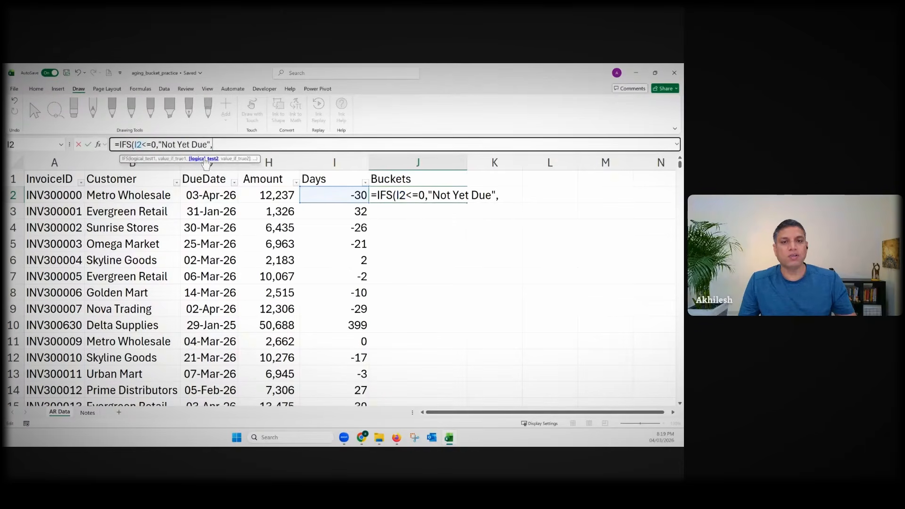
pyautogui.click(333, 195)
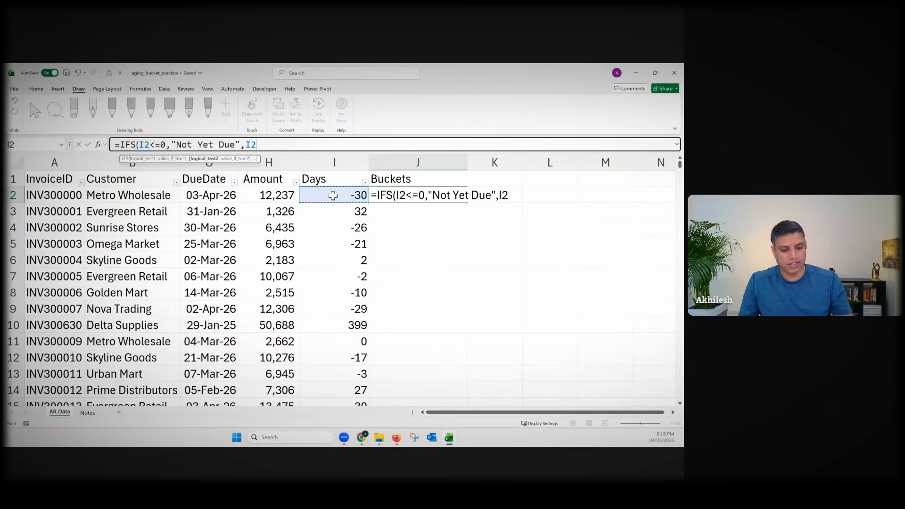
pyautogui.write('<=30')
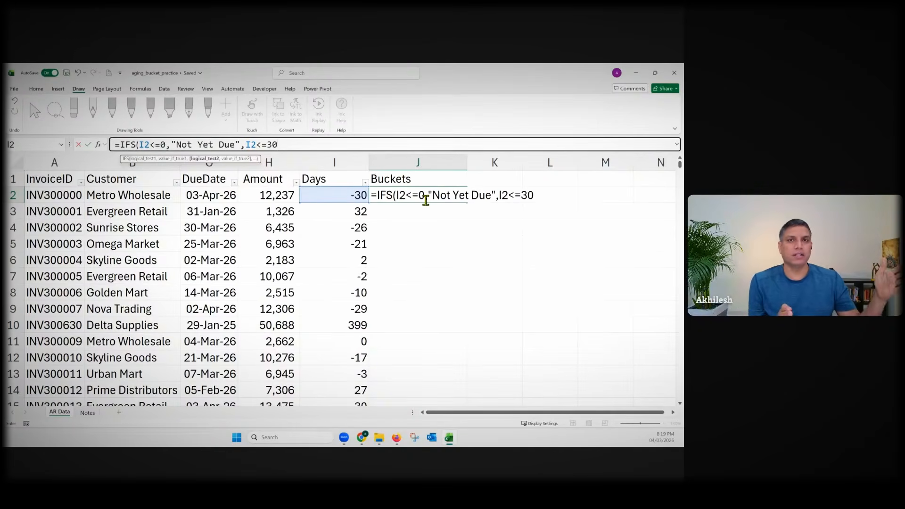
pyautogui.write(',"')
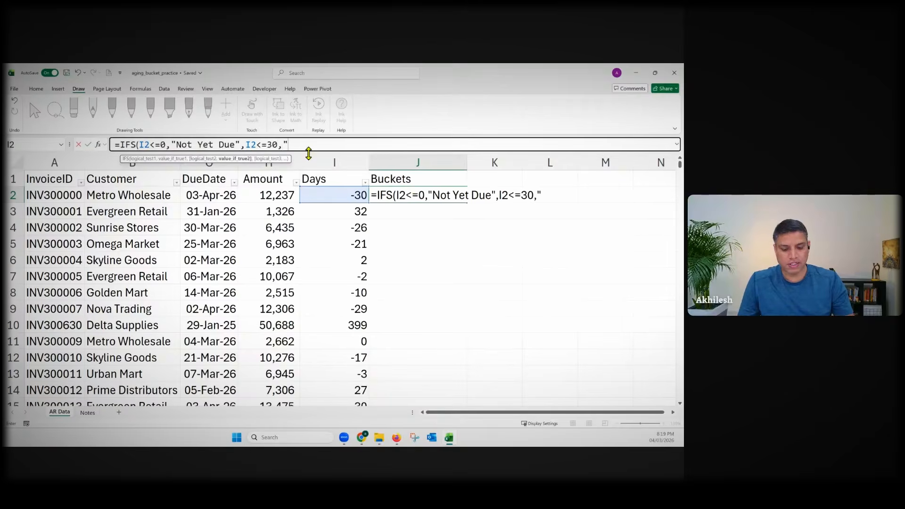
pyautogui.write('0-30 Days')
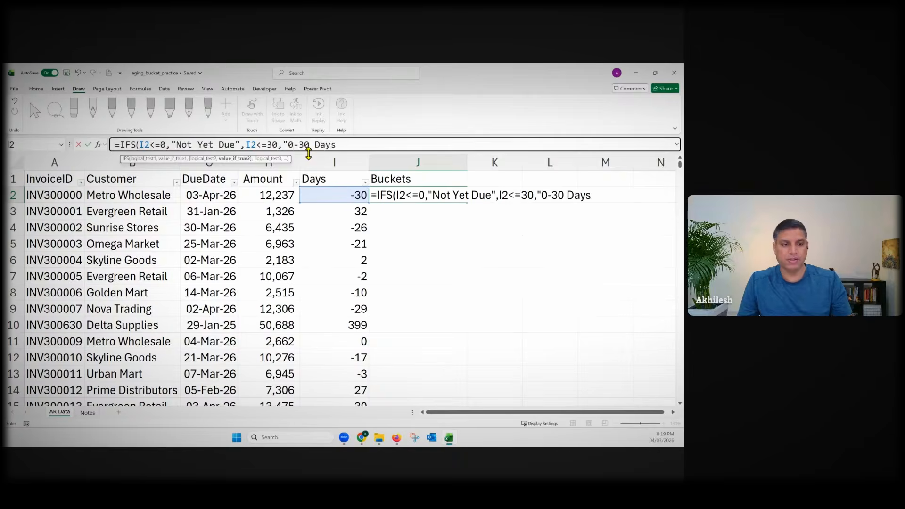
pyautogui.write('",')
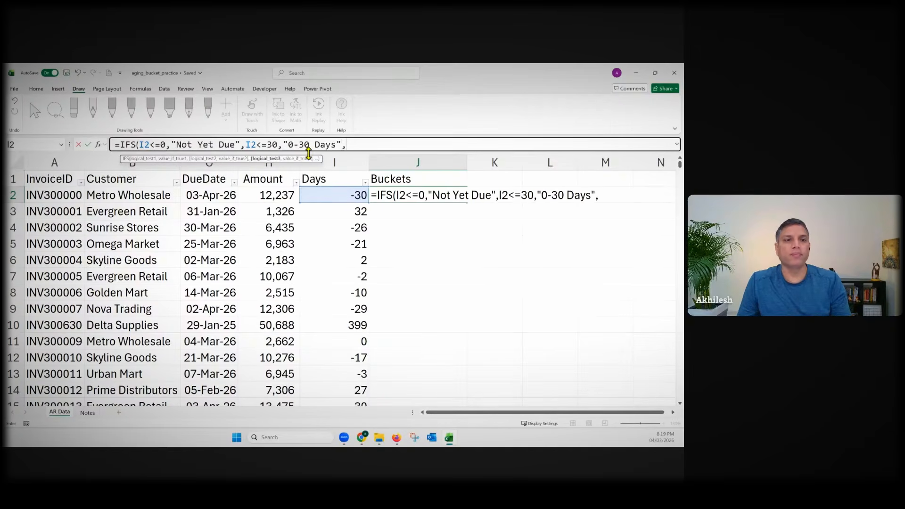
pyautogui.moveTo(284, 144); pyautogui.dragTo(344, 144)
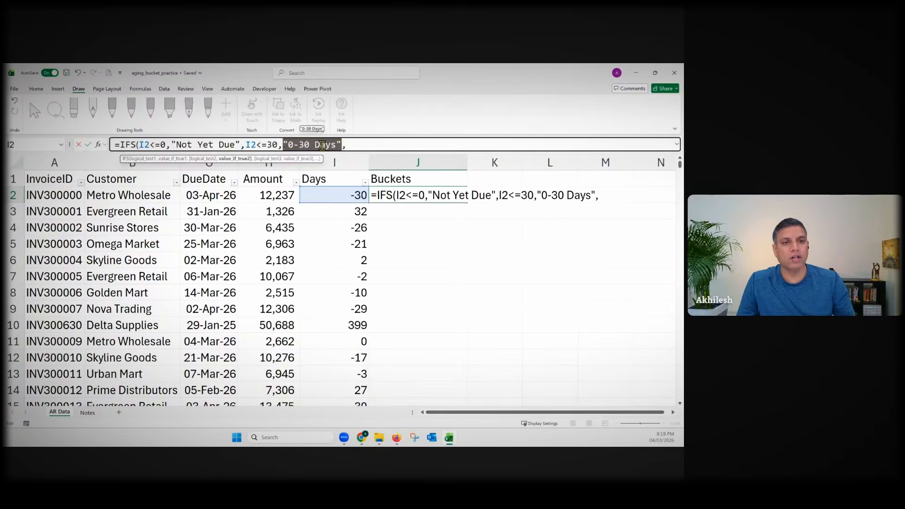
pyautogui.click(338, 144)
pyautogui.moveTo(342, 144); pyautogui.dragTo(283, 144)
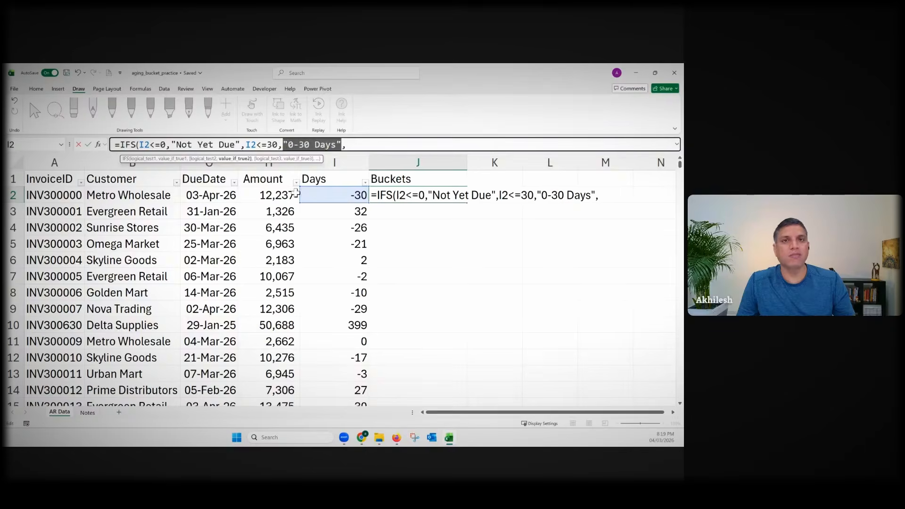
pyautogui.click(351, 145)
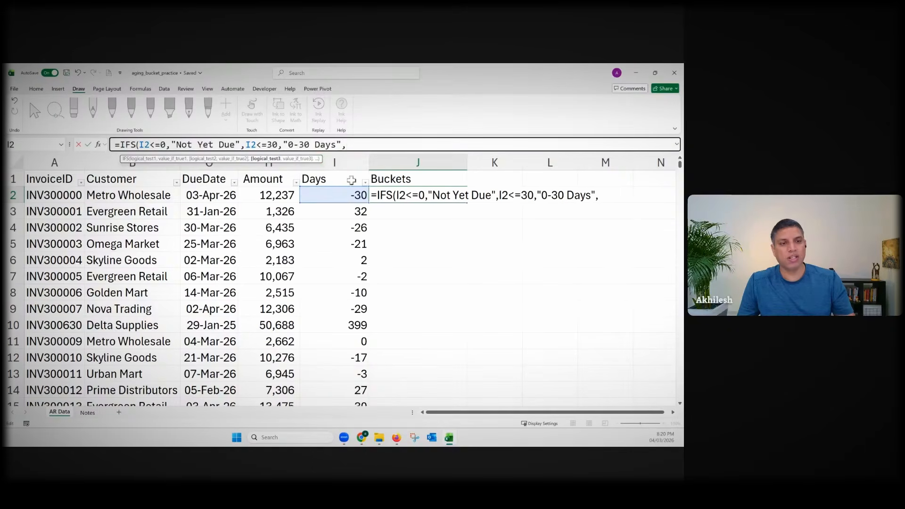
# Step: Add a third condition to the IFS formula that returns "31-60 Days" when I2<=60
pyautogui.click(351, 198)
pyautogui.write('<')
pyautogui.write('=')
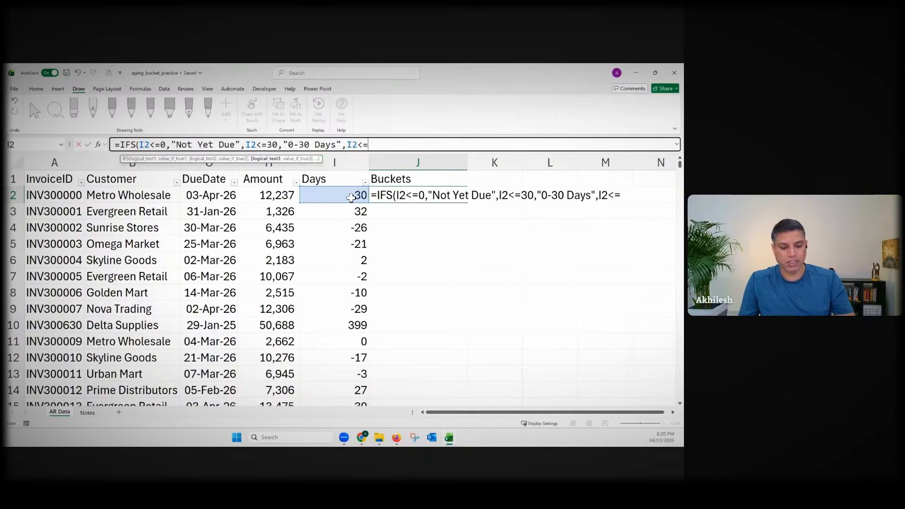
pyautogui.write('60,')
pyautogui.write('"')
pyautogui.write('31')
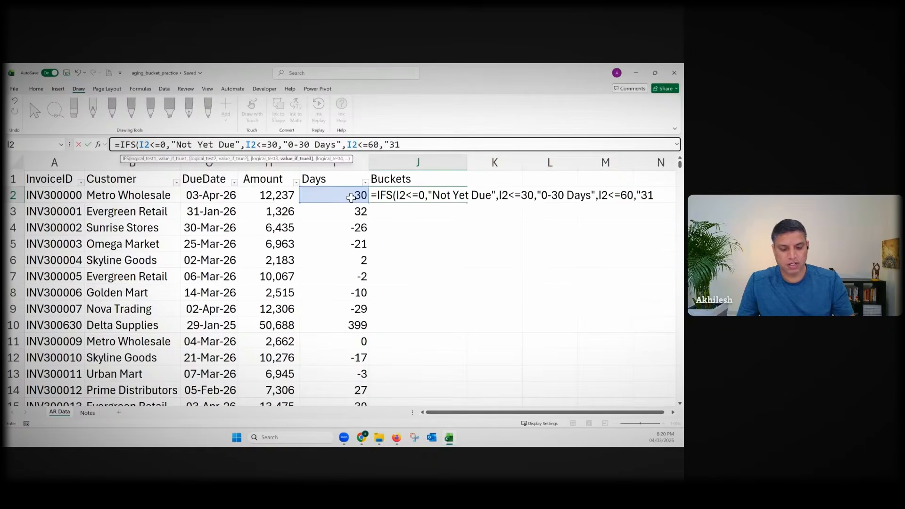
pyautogui.write('-60 Days",')
# Step: Add a fourth condition to the IFS formula that returns "61-90 Days" when I2<=90
pyautogui.click(347, 196)
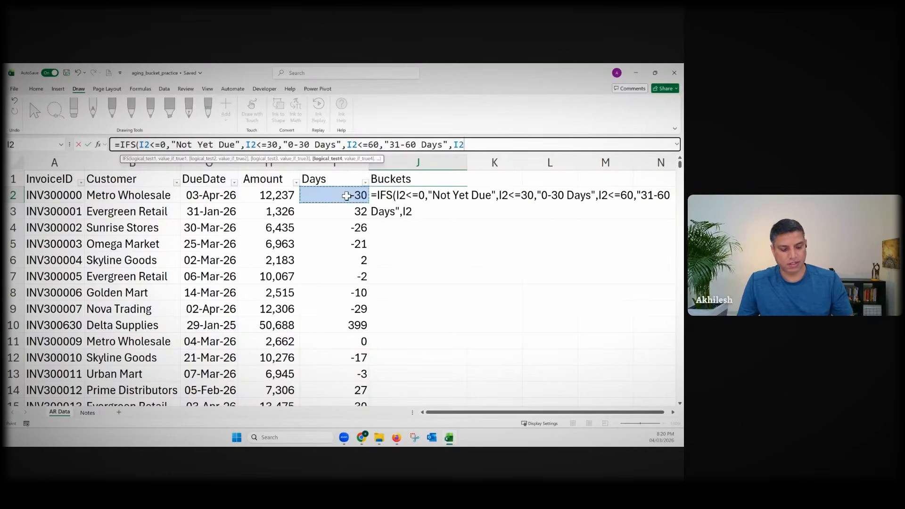
pyautogui.write('<=')
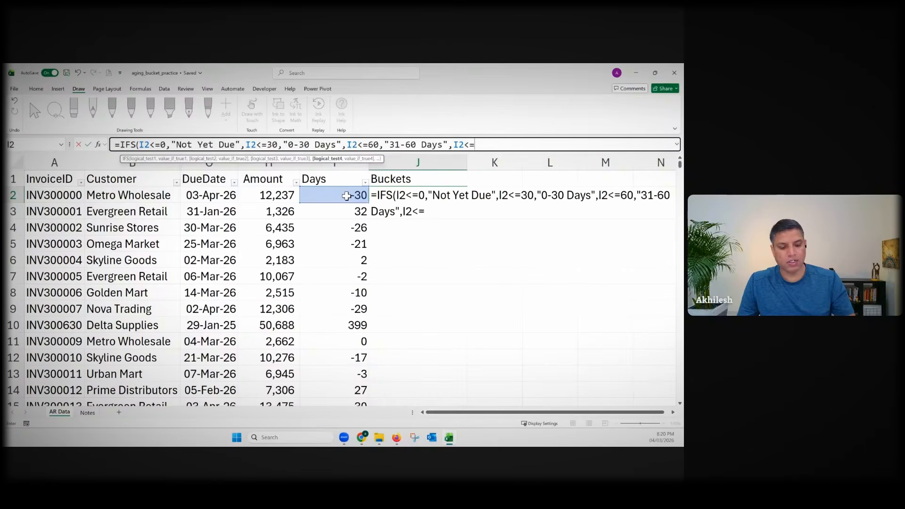
pyautogui.write('90,')
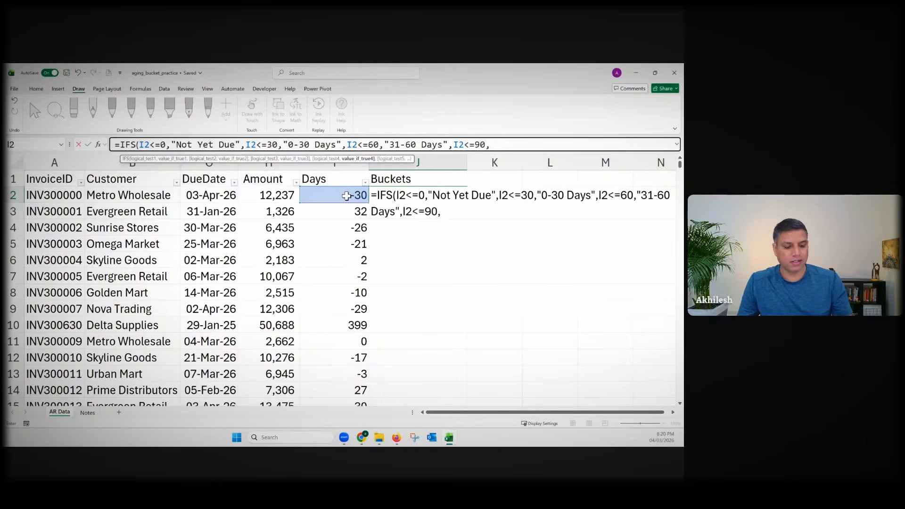
pyautogui.write('"61-90 Days"')
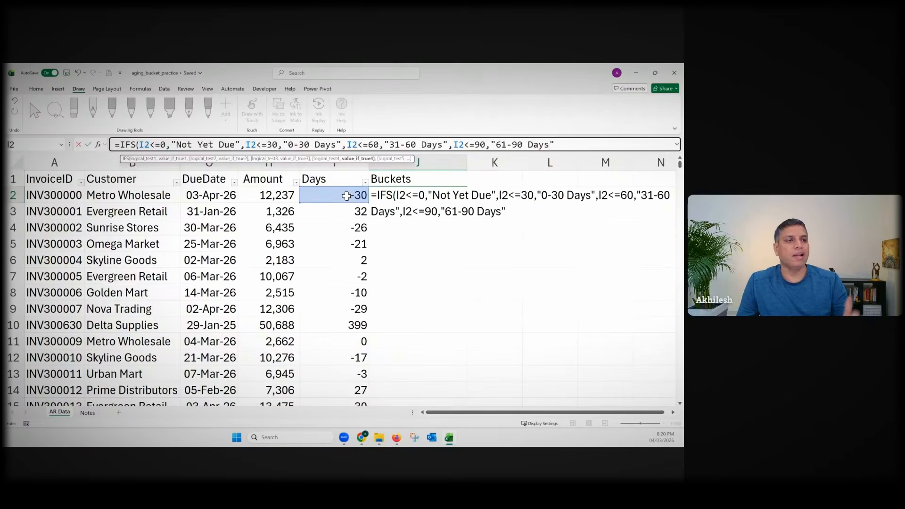
pyautogui.write(',')
# Step: Add a last condition returning "More than 90 Days" when I2>90, show the full formula and enter it in J2
pyautogui.click(347, 196)
pyautogui.write('>')
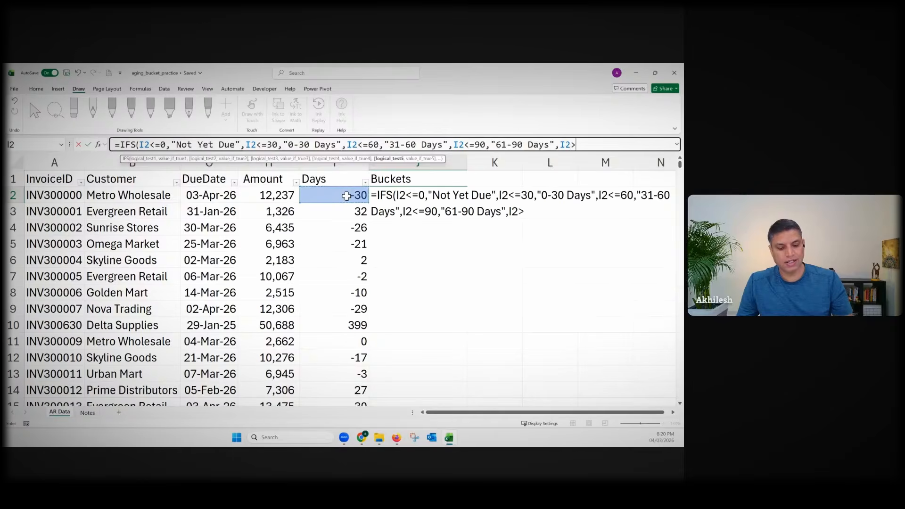
pyautogui.write('90')
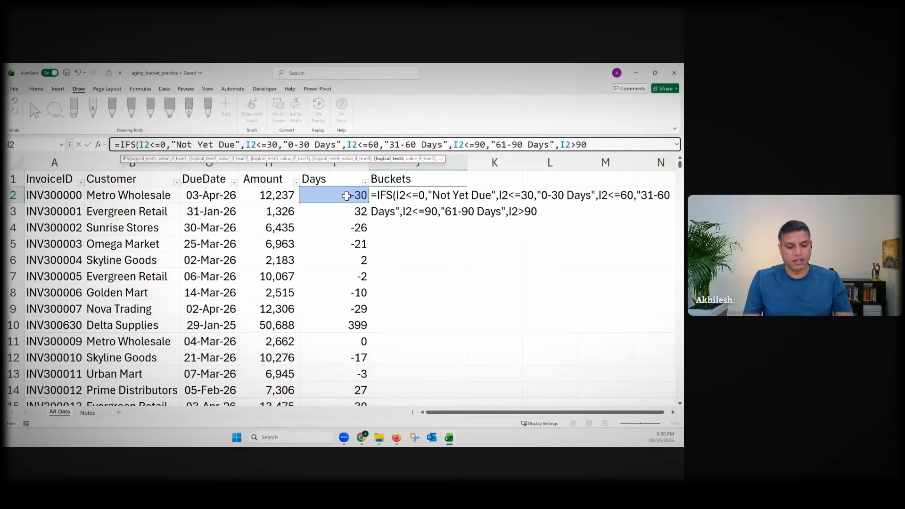
pyautogui.write(',')
pyautogui.write('"More t')
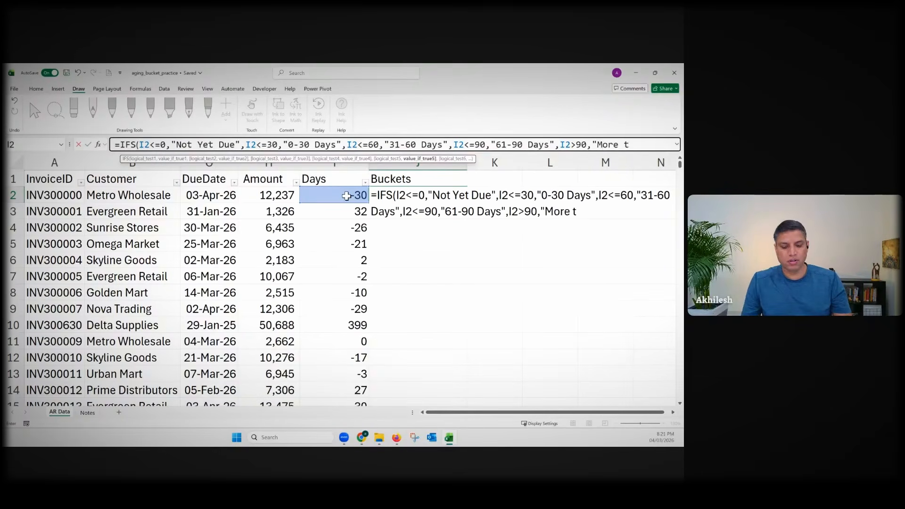
pyautogui.write('han 90')
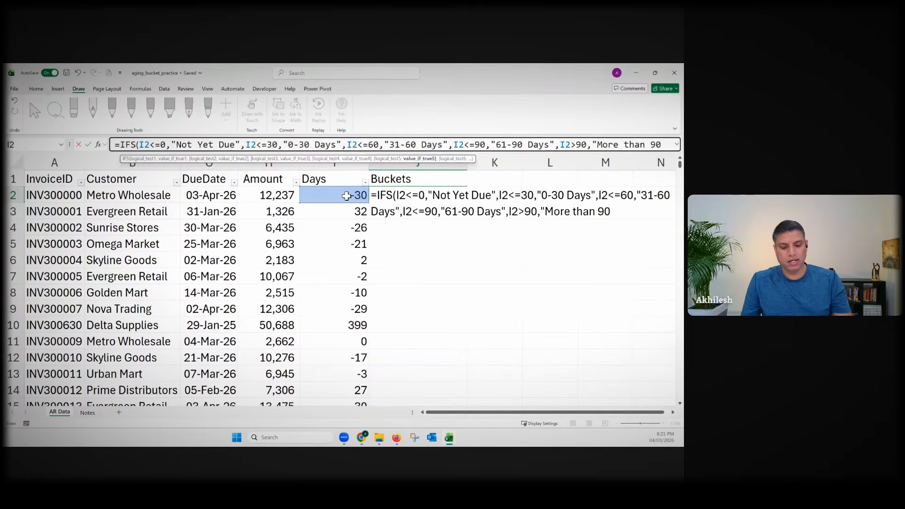
pyautogui.write(' Days"')
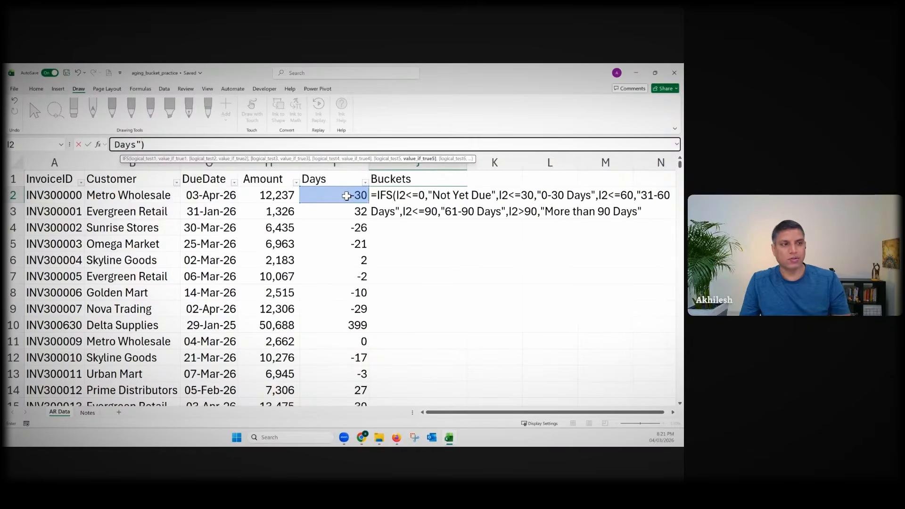
pyautogui.write(')')
pyautogui.click(676, 146)
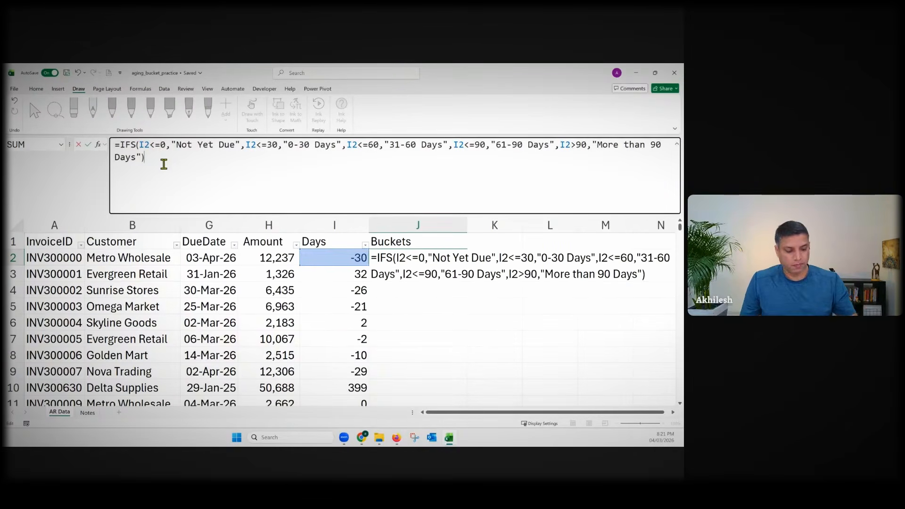
pyautogui.press('Return')
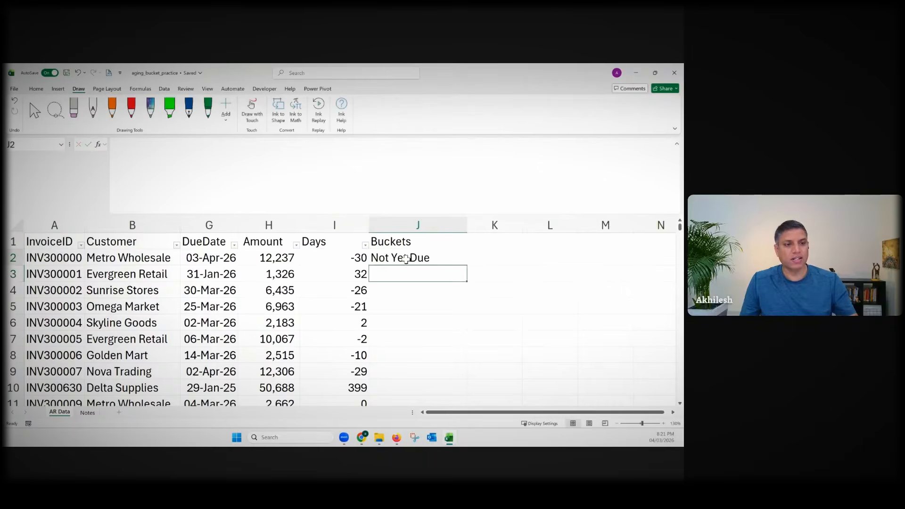
# Step: Copy the bucket formula from J2 down to J4 and check row 3's due date and days against its bucket
pyautogui.click(406, 259)
pyautogui.moveTo(466, 277); pyautogui.dragTo(464, 296)
pyautogui.click(362, 274)
pyautogui.click(392, 274)
pyautogui.click(356, 274)
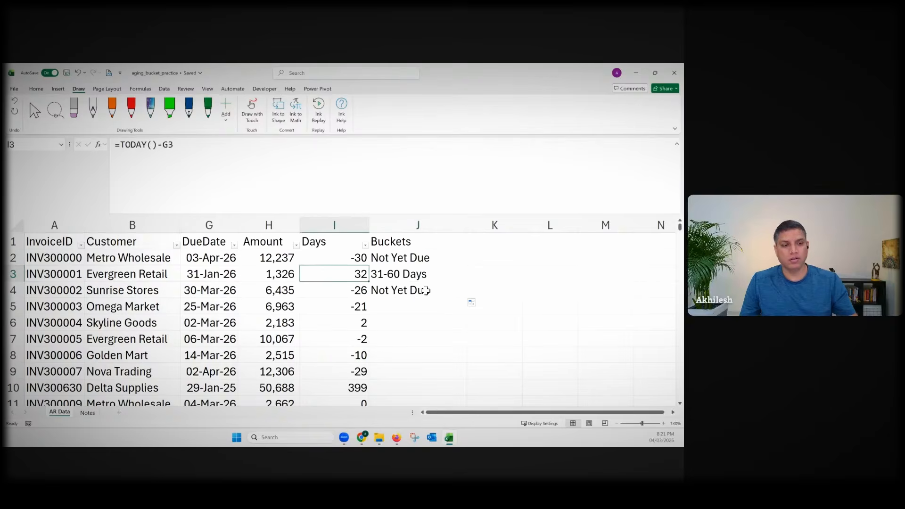
pyautogui.click(218, 275)
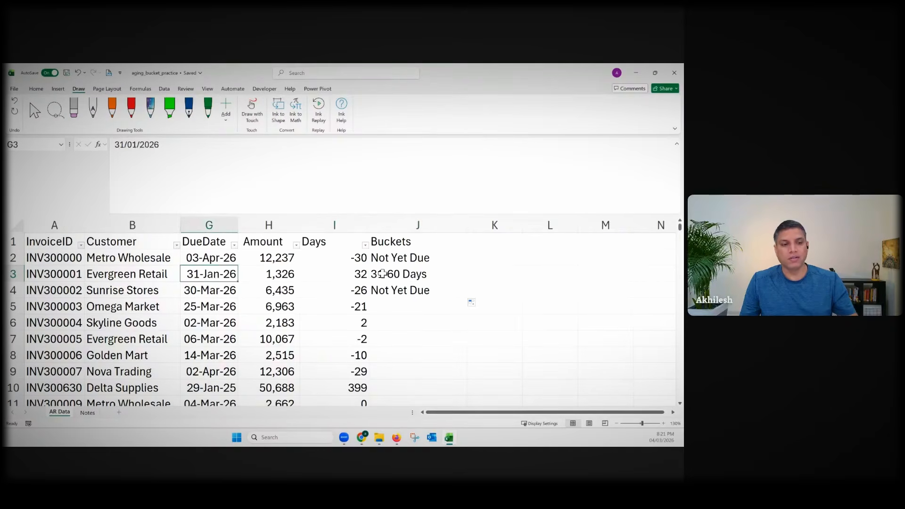
pyautogui.click(359, 274)
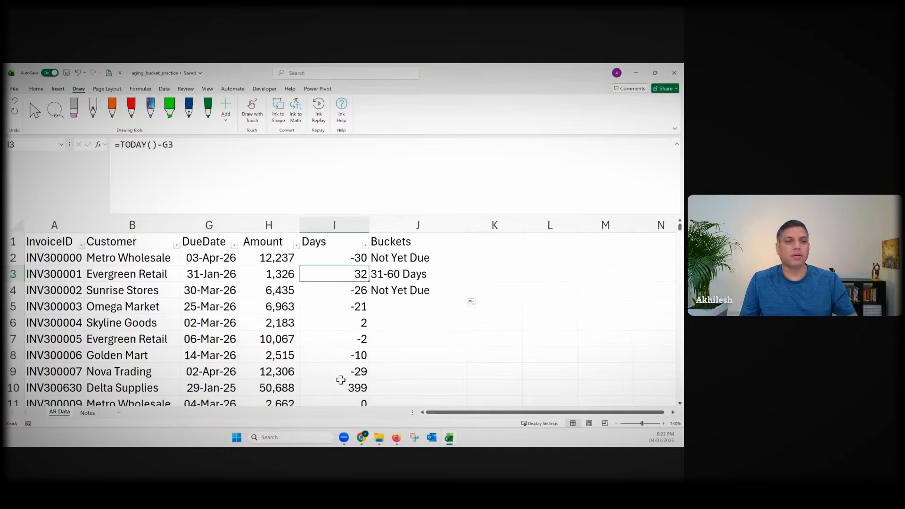
# Step: Fill the bucket formula from J4 down the rest of the Buckets column and inspect the formula in J231
pyautogui.click(438, 291)
pyautogui.doubleClick(467, 298)
pyautogui.scroll(-20, 443, 324)
pyautogui.scroll(-20, 443, 325)
pyautogui.click(443, 326)
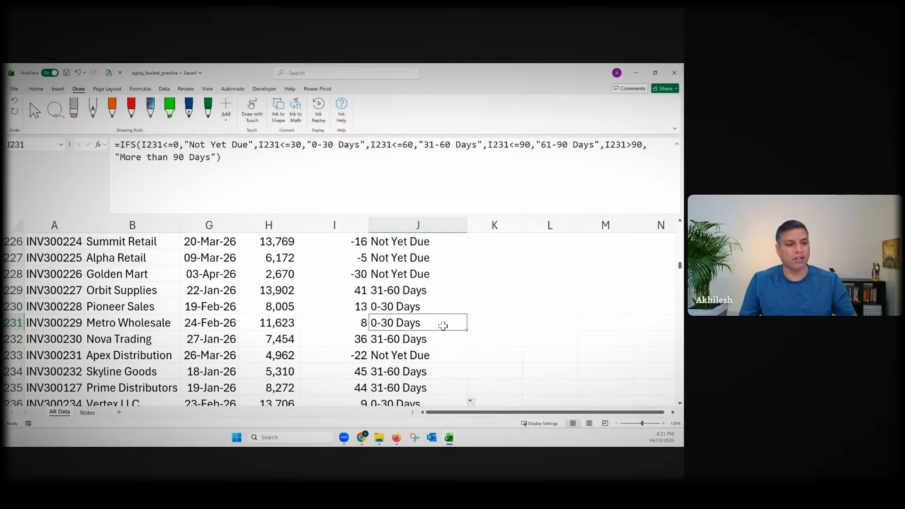
# Step: Return to the first bucket formula in J2 and collapse the formula bar to a single line
pyautogui.hotkey('ctrl', 'Up')
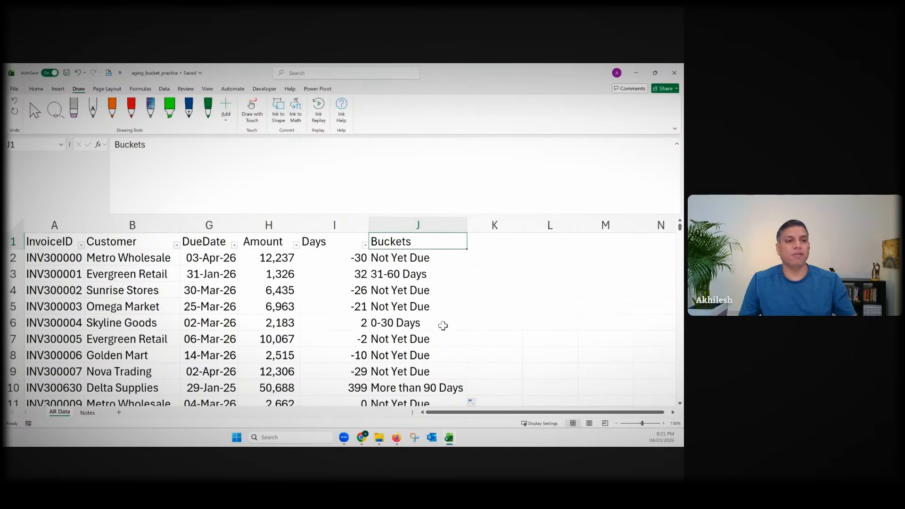
pyautogui.hotkey('ctrl', 'shift', 'u')
pyautogui.press('Down')
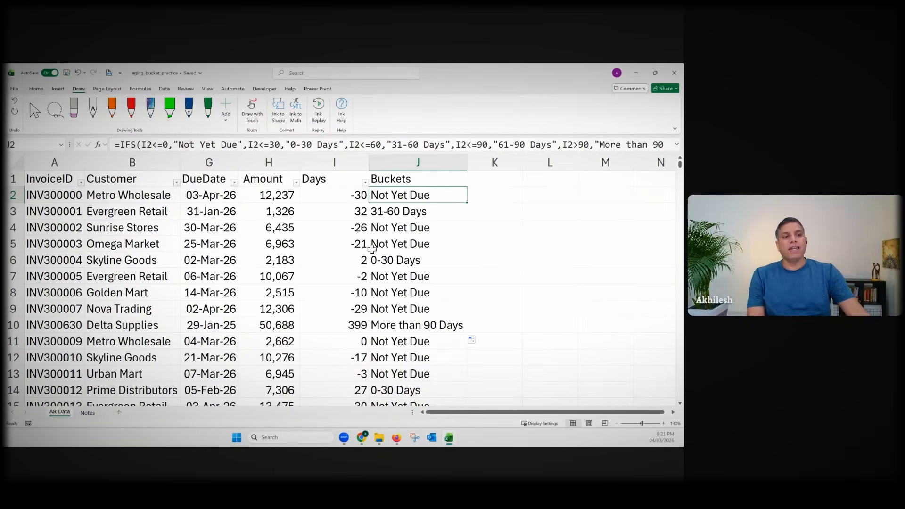
# Step: Start an IF formula in K2 that returns "Not Yet Due" when I2<=0
pyautogui.click(479, 198)
pyautogui.write('=IF(')
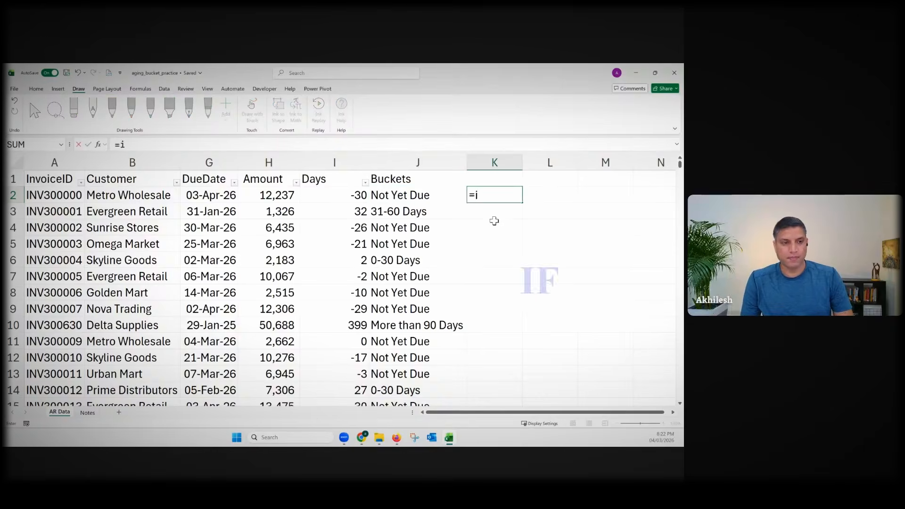
pyautogui.click(356, 197)
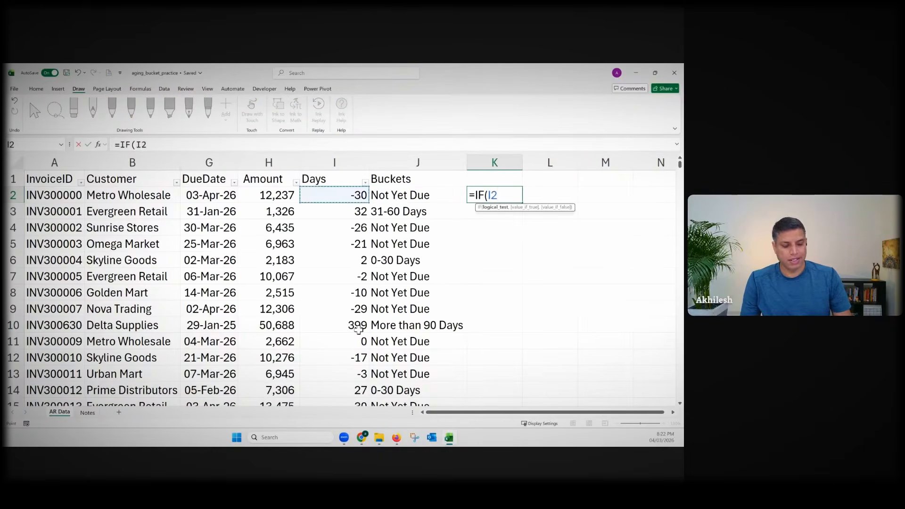
pyautogui.write('<0')
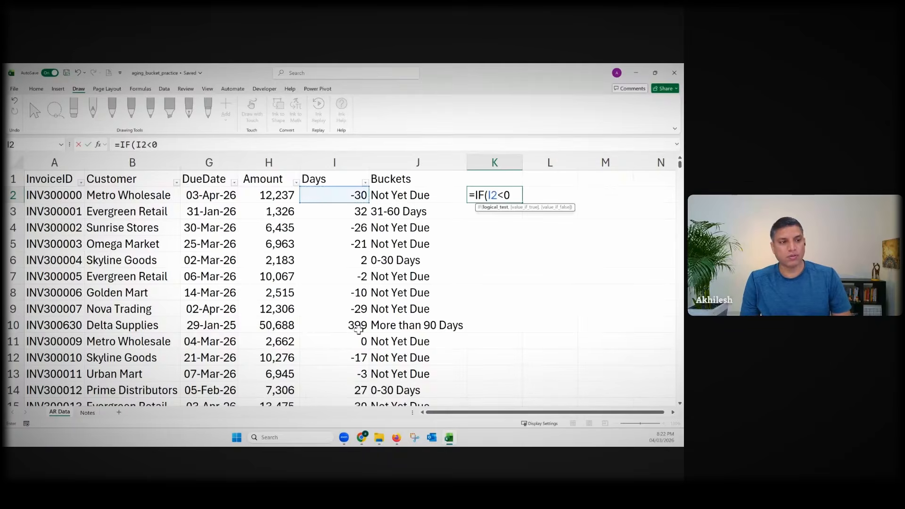
pyautogui.press('BackSpace')
pyautogui.write('=0')
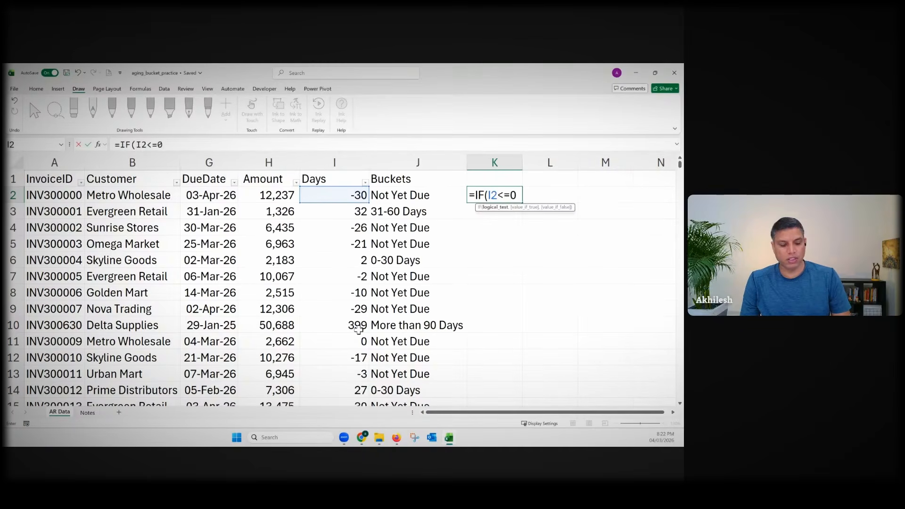
pyautogui.write(',')
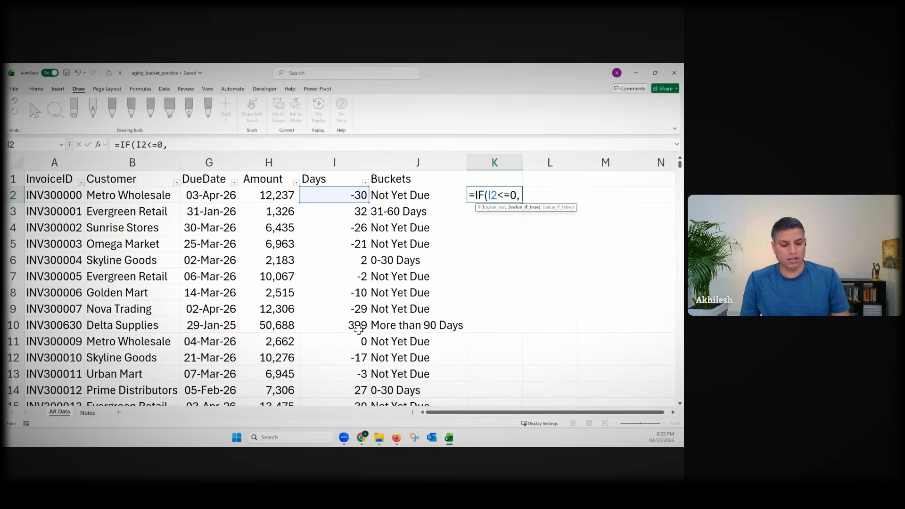
pyautogui.write('"Not')
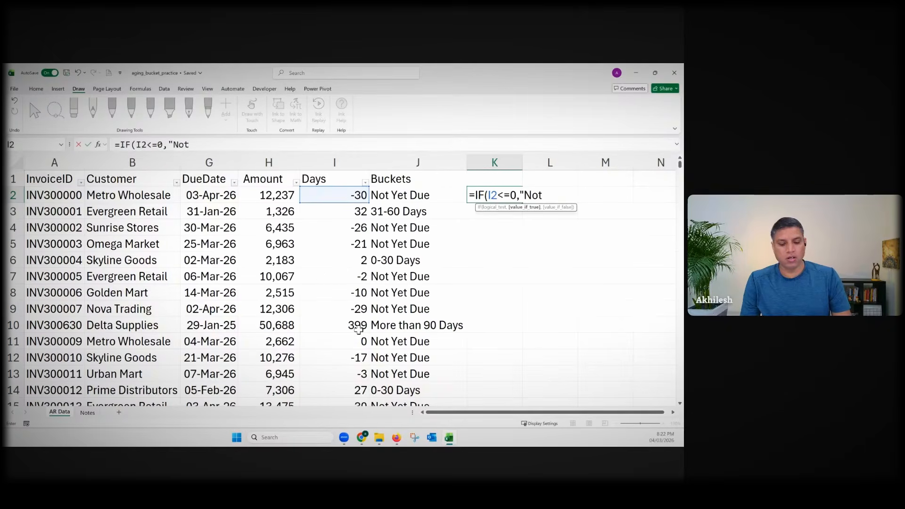
pyautogui.write(' Yet Due')
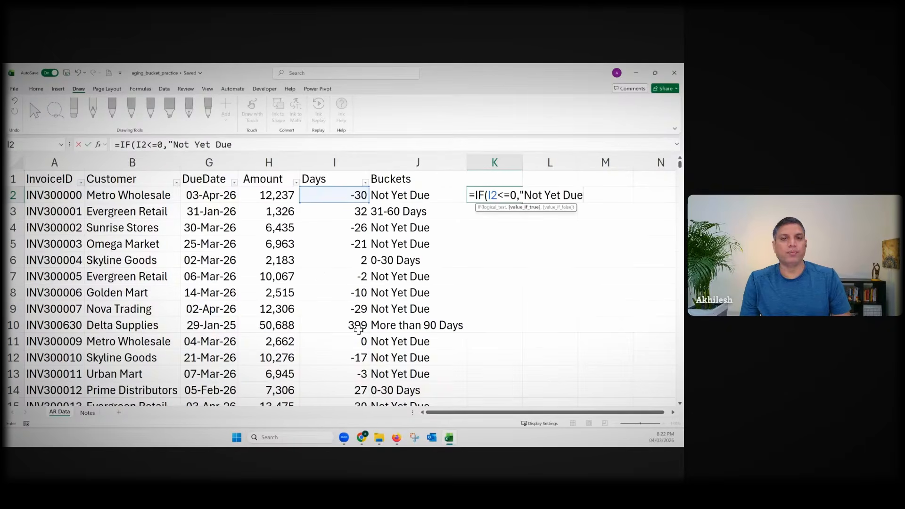
pyautogui.write('"')
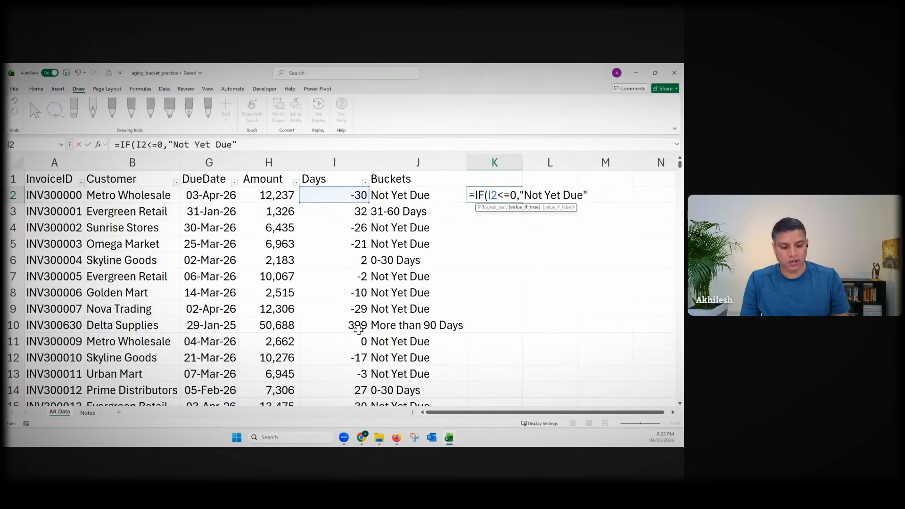
pyautogui.write(',')
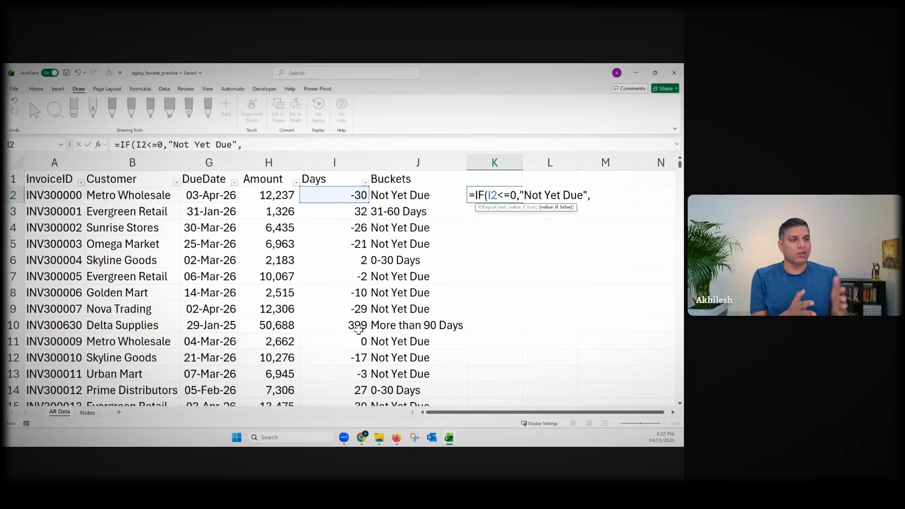
# Step: Nest a second IF in the K2 formula that returns "1-30 Days" when I2<=30
pyautogui.write('IF(')
pyautogui.click(266, 145)
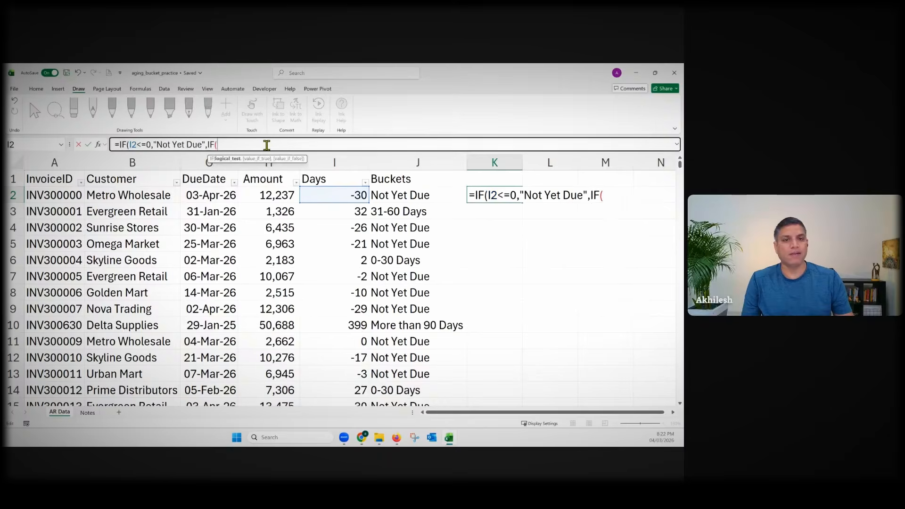
pyautogui.click(335, 195)
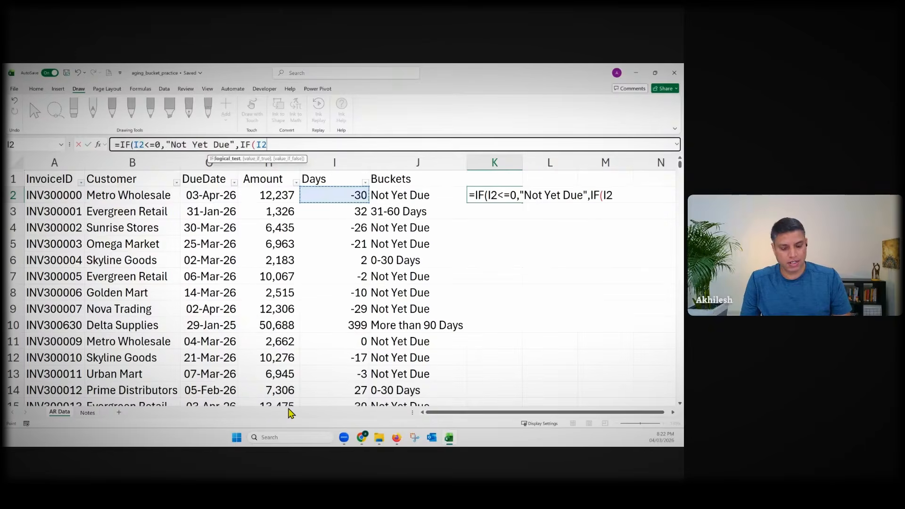
pyautogui.write('<=')
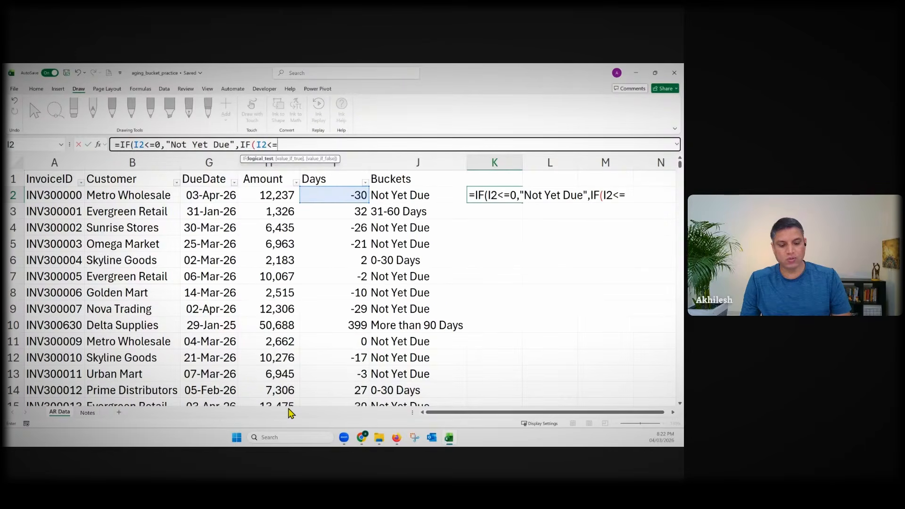
pyautogui.write('30,')
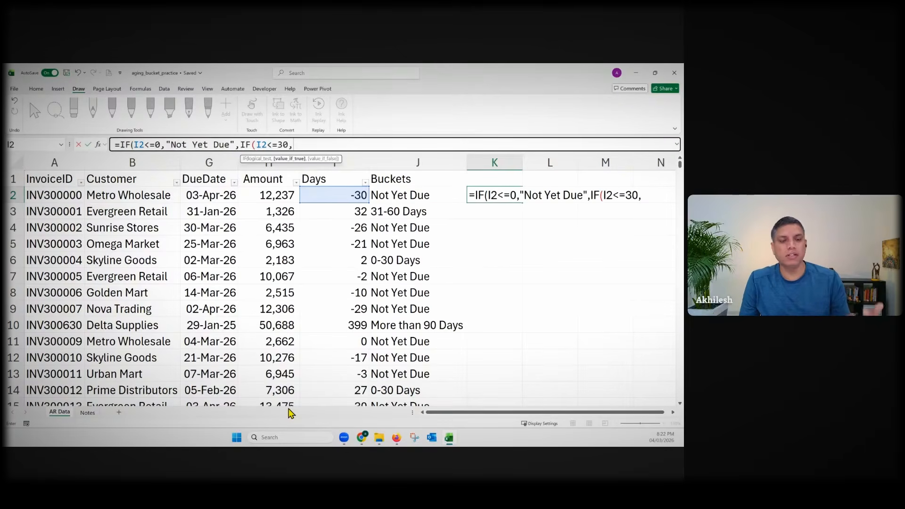
pyautogui.write('"1-30 Dyas')
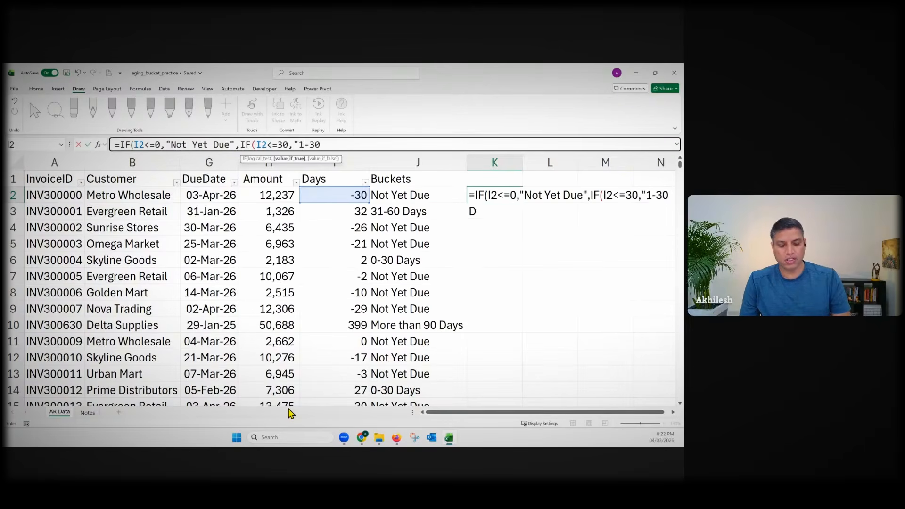
pyautogui.press('BackSpace')
pyautogui.press('BackSpace')
pyautogui.press('BackSpace')
pyautogui.write('a')
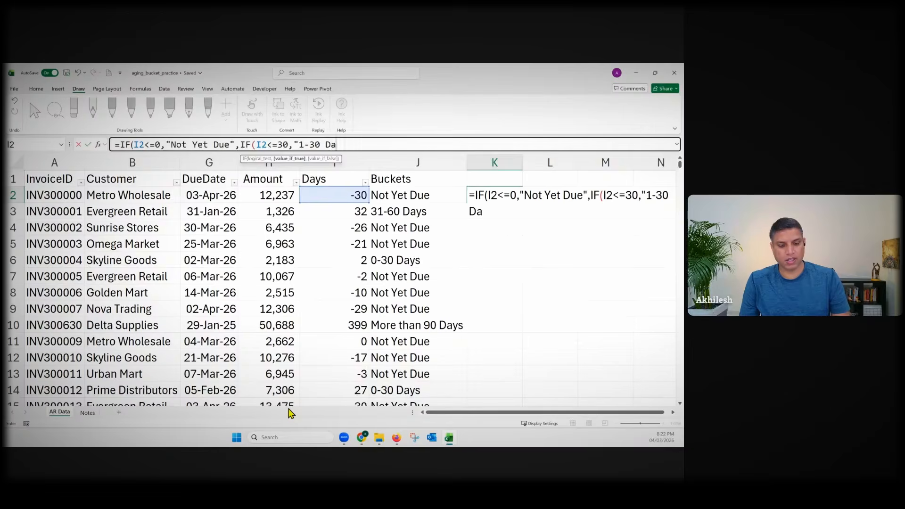
pyautogui.write('ys"')
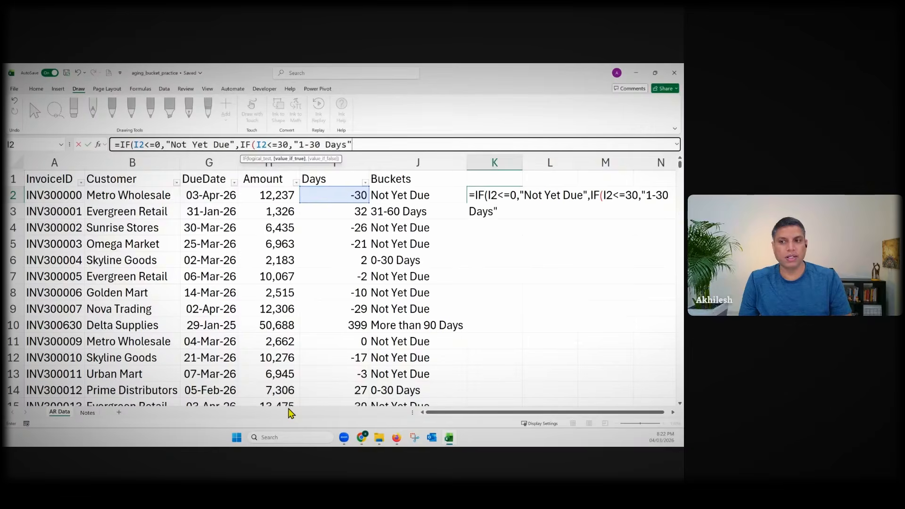
pyautogui.write(',')
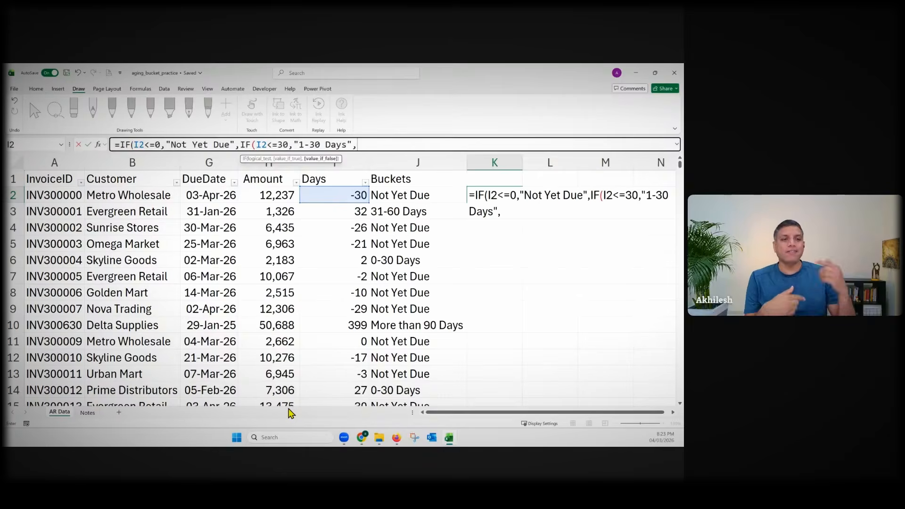
# Step: Nest a third IF in the K2 formula that returns "31-60 Days" when I2<=60, and mark the IF functions used
pyautogui.write('IF(')
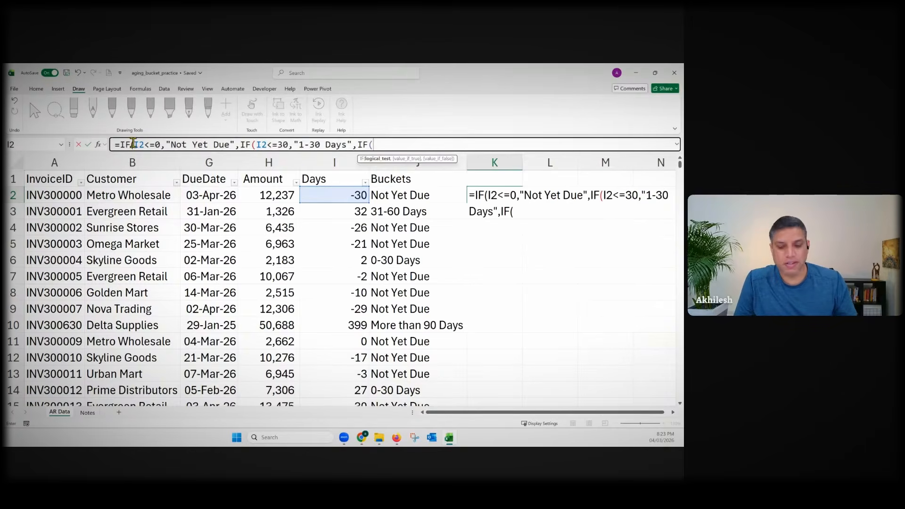
pyautogui.moveTo(130, 136); pyautogui.dragTo(123, 151)
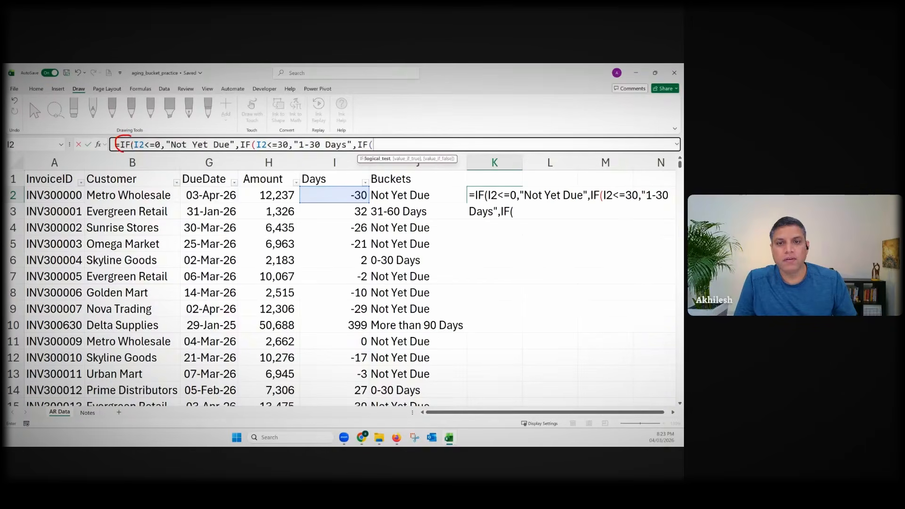
pyautogui.moveTo(244, 136)
pyautogui.mouseDown()
pyautogui.moveTo(233, 149)
pyautogui.moveTo(253, 138)
pyautogui.mouseUp()
pyautogui.moveTo(363, 137); pyautogui.dragTo(375, 140)
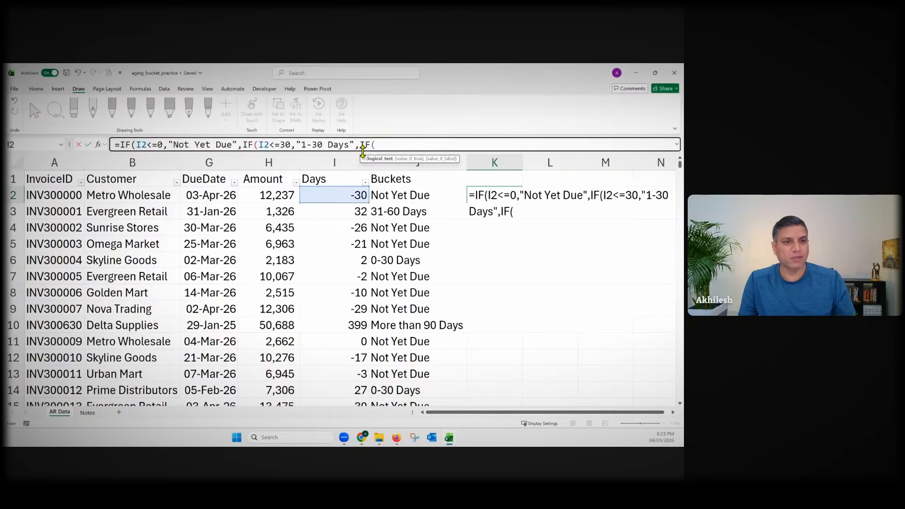
pyautogui.click(353, 197)
pyautogui.write('<=')
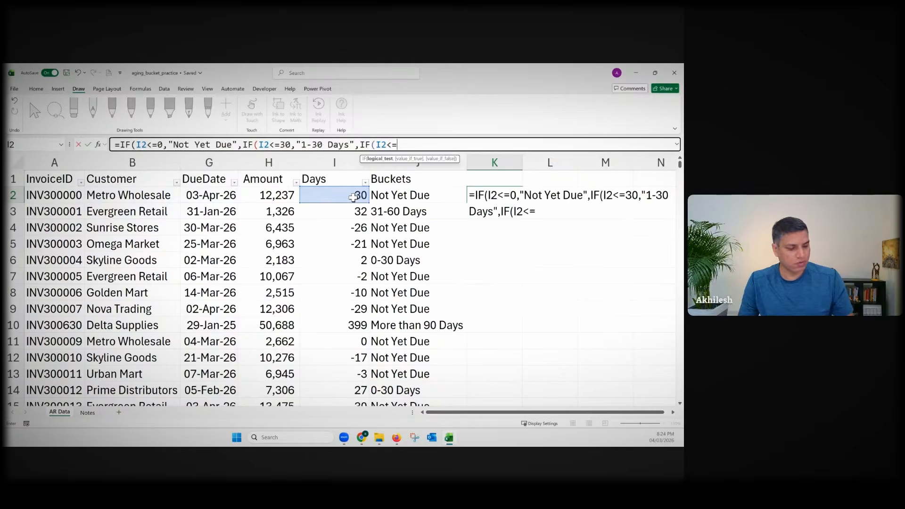
pyautogui.write('60,')
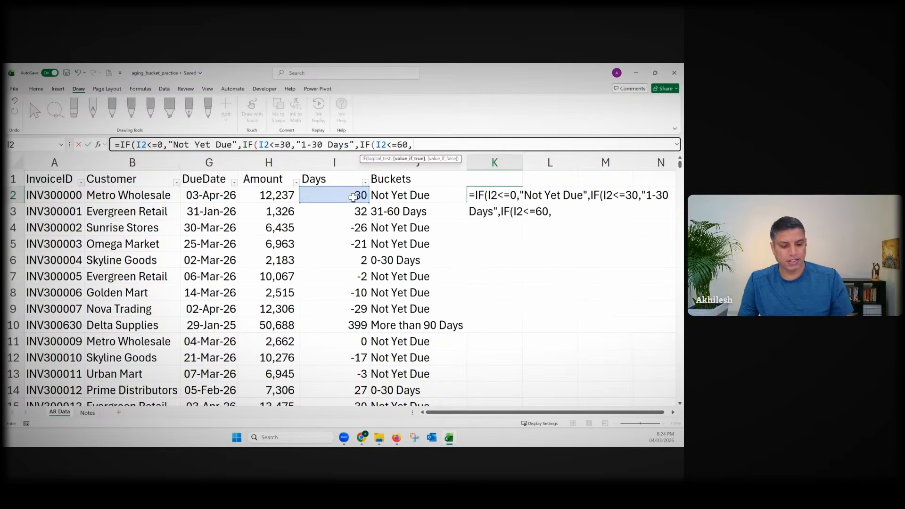
pyautogui.write('"31-60 Days')
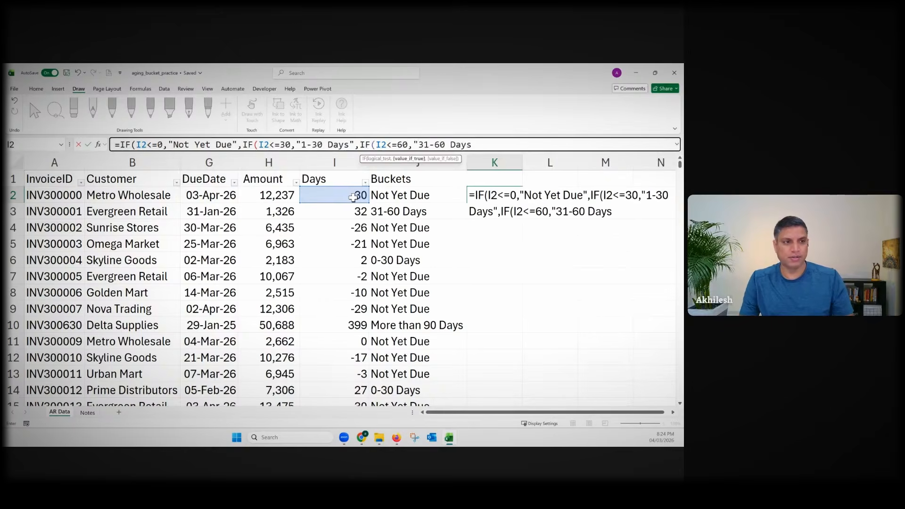
pyautogui.write('",')
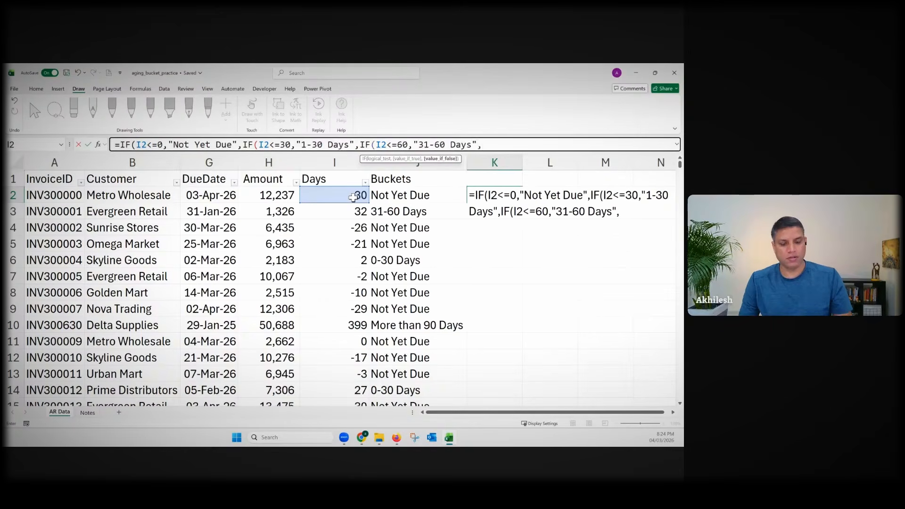
# Step: Nest a fourth IF in the K2 formula that returns "61-90 Days" when I2<=90
pyautogui.write('IF(')
pyautogui.click(353, 198)
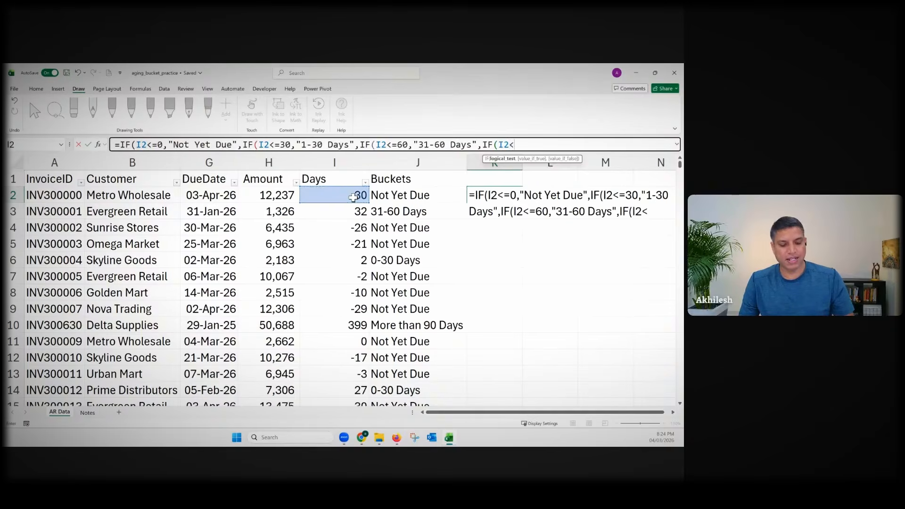
pyautogui.write(',""')
pyautogui.press('BackSpace')
pyautogui.write('61')
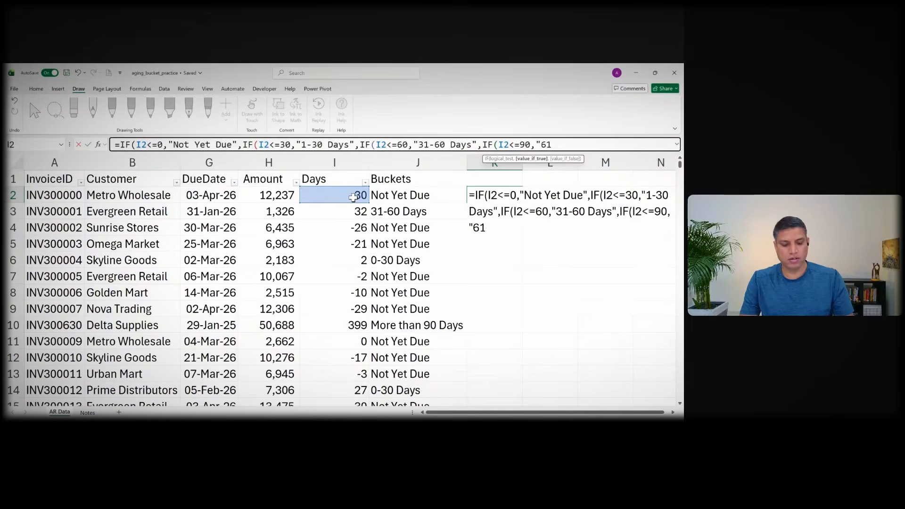
pyautogui.write('-90')
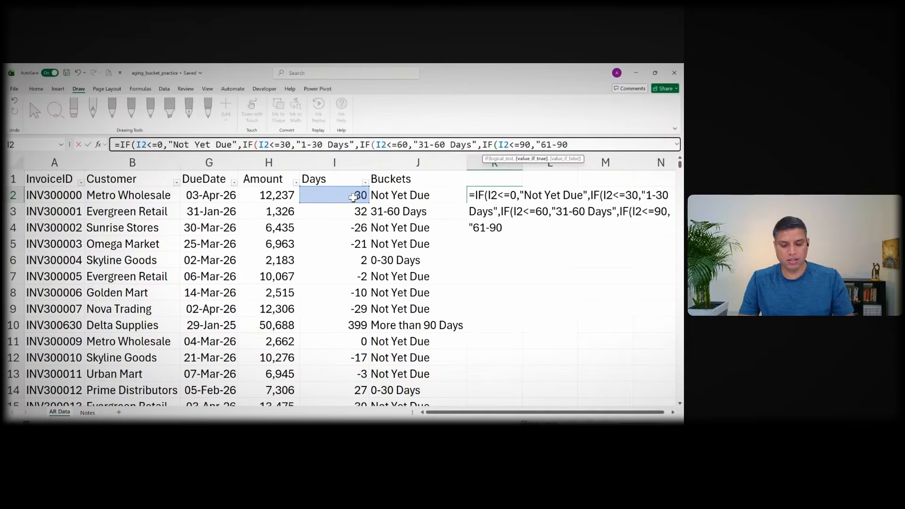
pyautogui.write(' Days",')
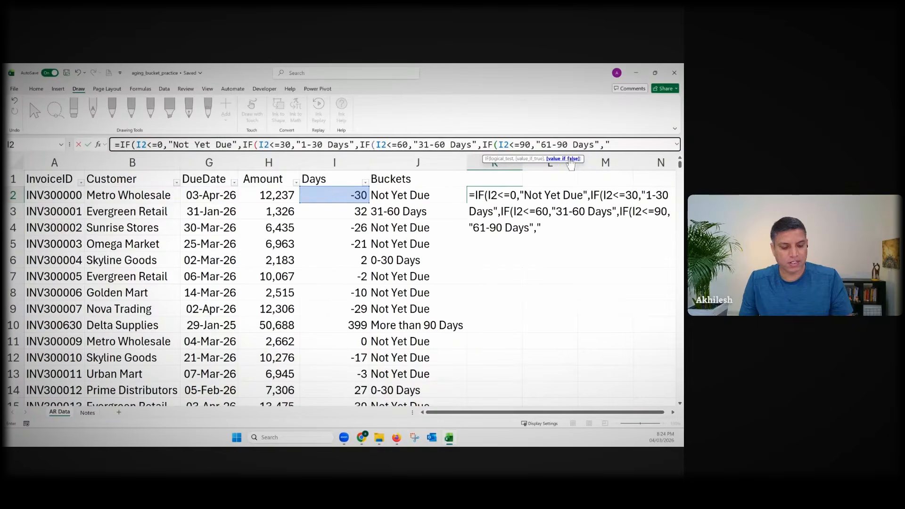
# Step: Add "More than 90 Days" as the fourth IF's value-if-false in the K2 formula and close that IF
pyautogui.press('BackSpace')
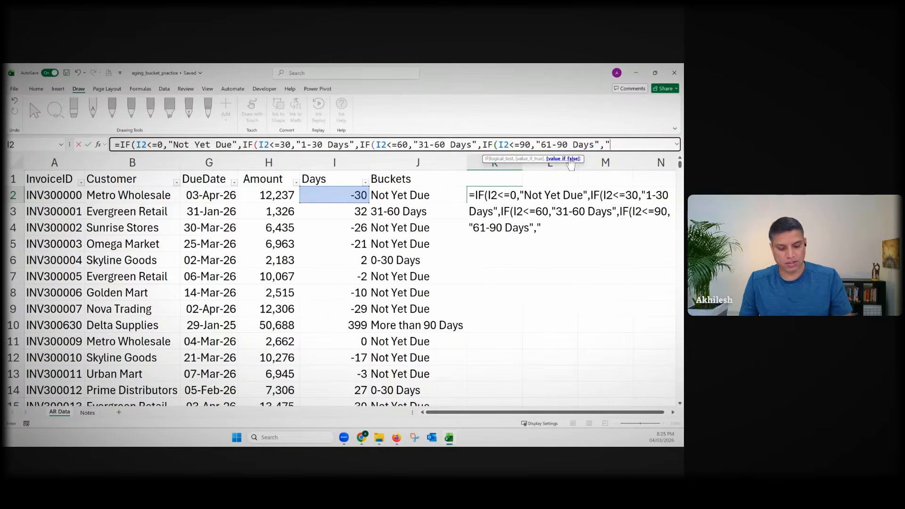
pyautogui.write('than')
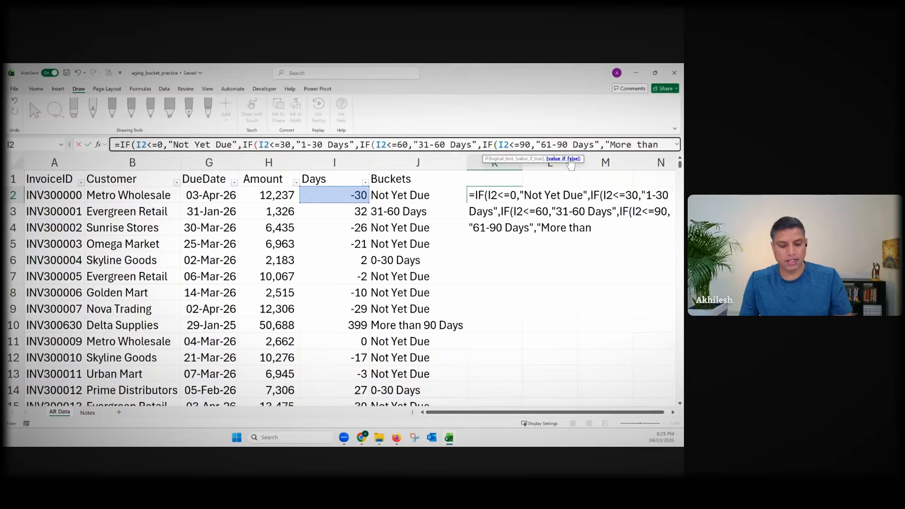
pyautogui.write(' 90 Days')
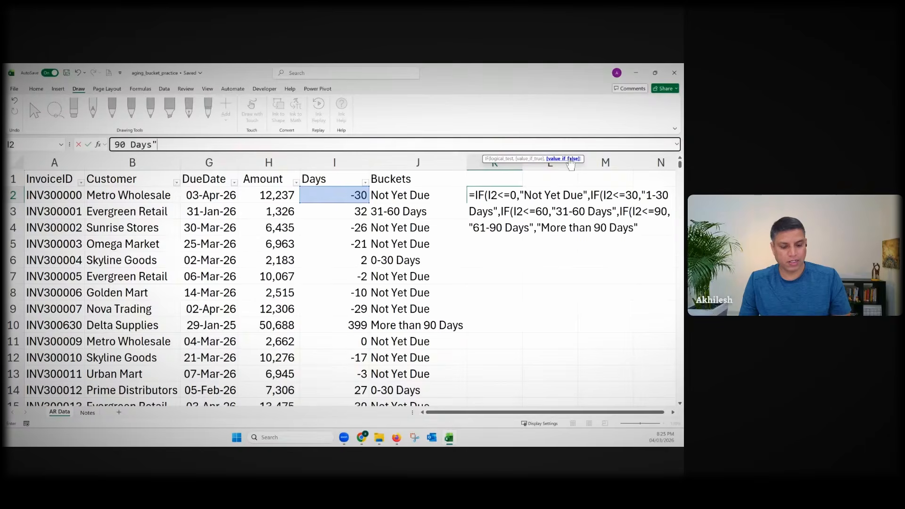
pyautogui.write('")')
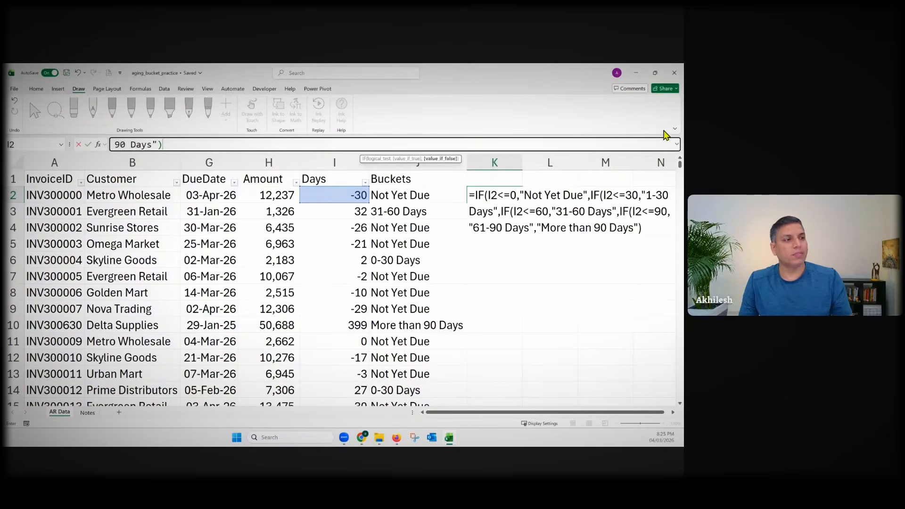
# Step: Expand the formula display, check the opening parenthesis of each IF, and add the closing parentheses for the remaining three IFs
pyautogui.click(677, 145)
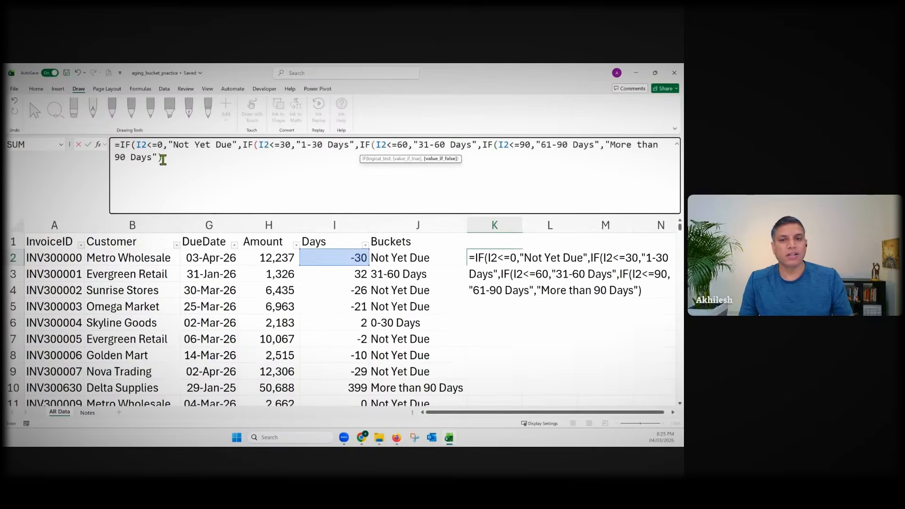
pyautogui.click(159, 175)
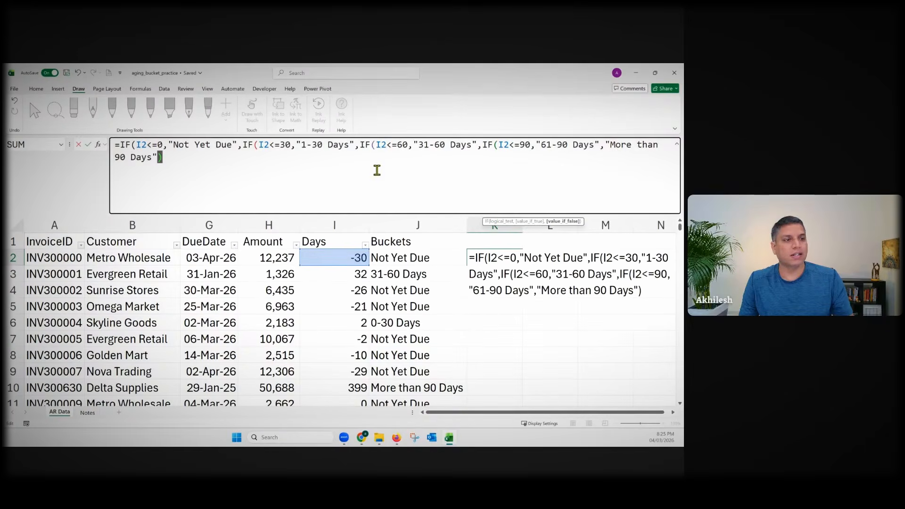
pyautogui.click(498, 144)
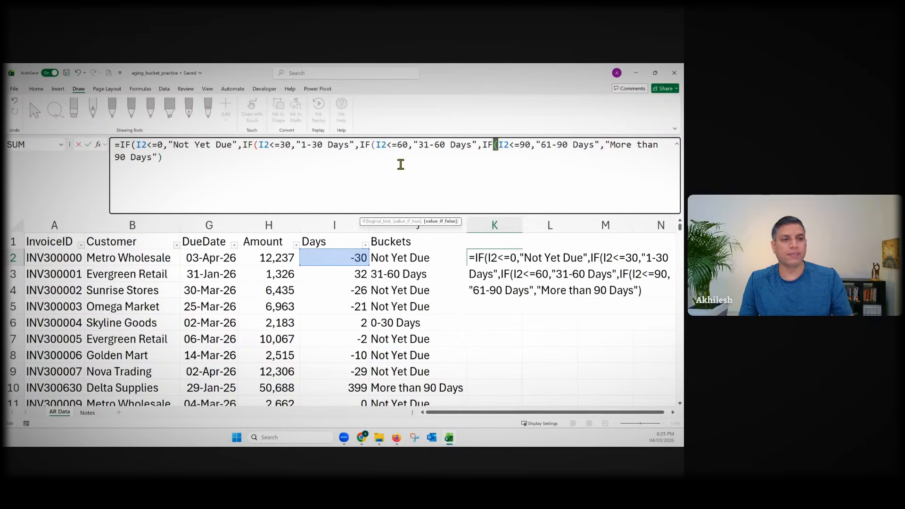
pyautogui.click(375, 145)
pyautogui.click(259, 144)
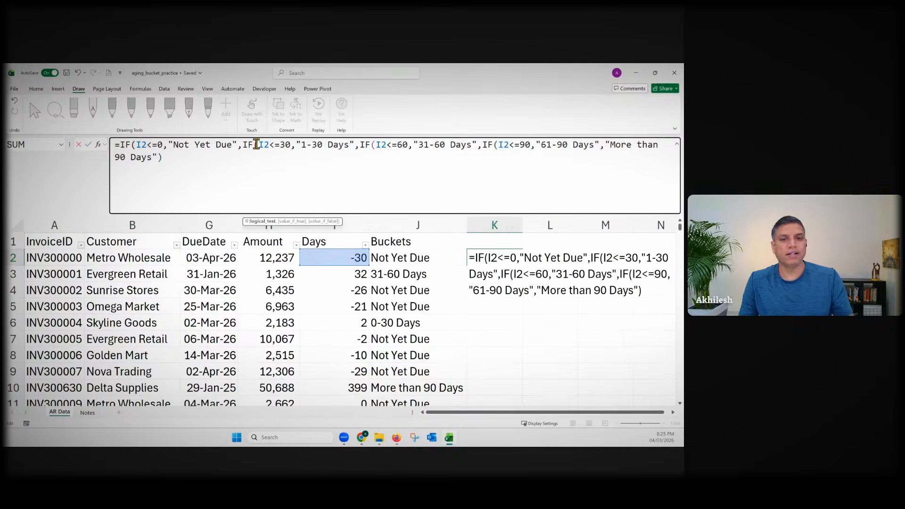
pyautogui.click(177, 157)
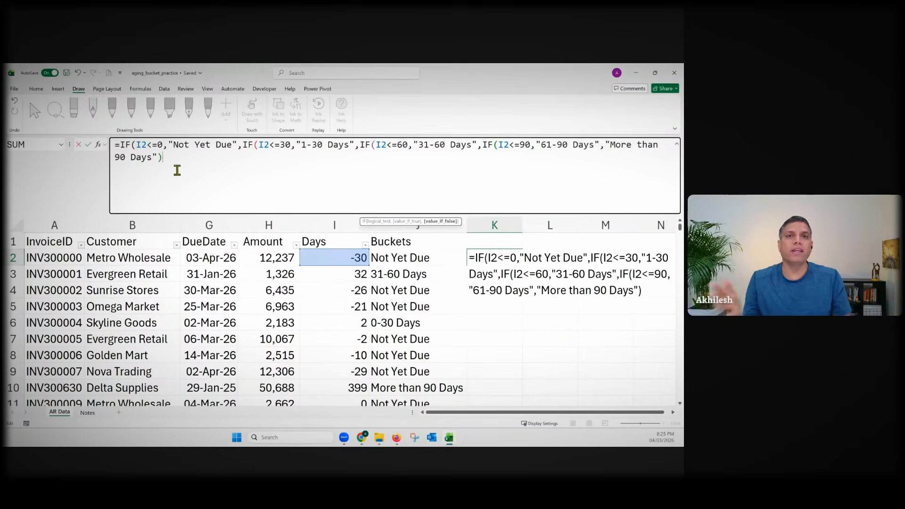
pyautogui.write(')')
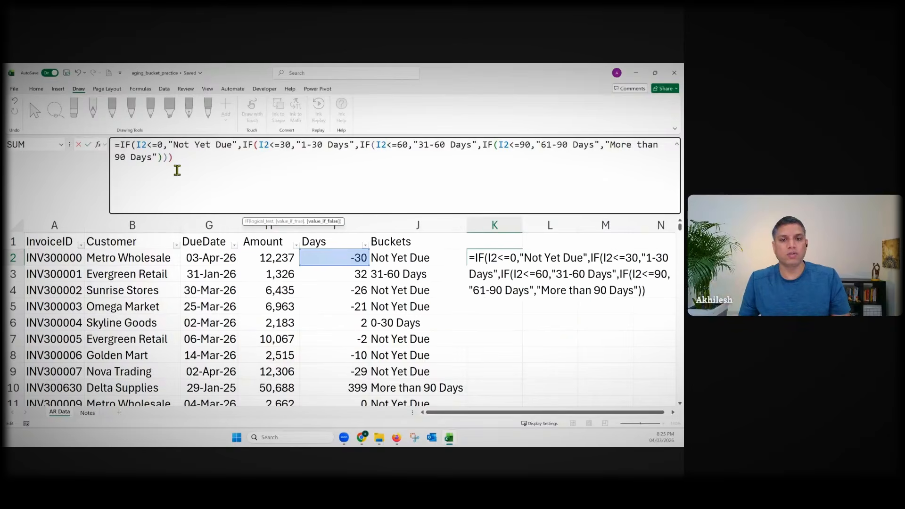
pyautogui.write(')')
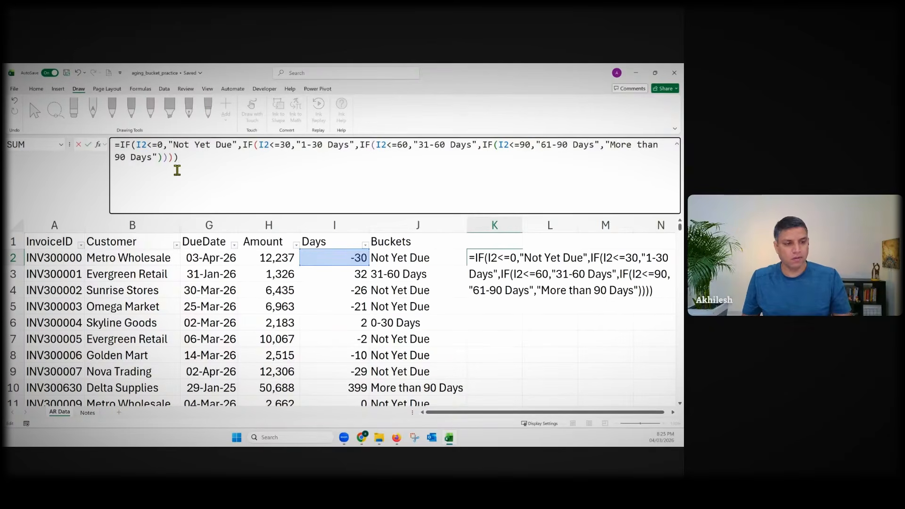
# Step: Enter the nested IF formula in K2 and fill it down column K for all invoice rows
pyautogui.press('Return')
pyautogui.click(518, 261)
pyautogui.doubleClick(524, 265)
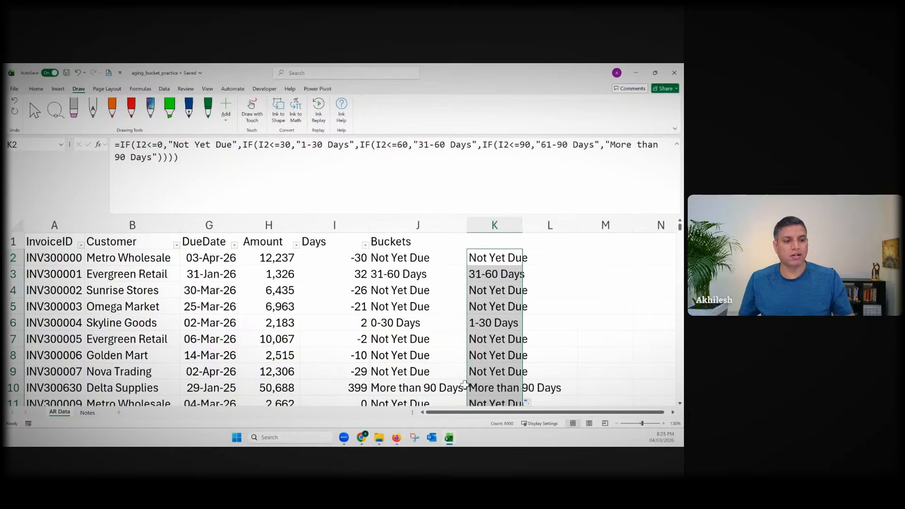
# Step: Copy the full text of the IFS formula in J2, switch to the other open window, and return to the workbook
pyautogui.click(410, 261)
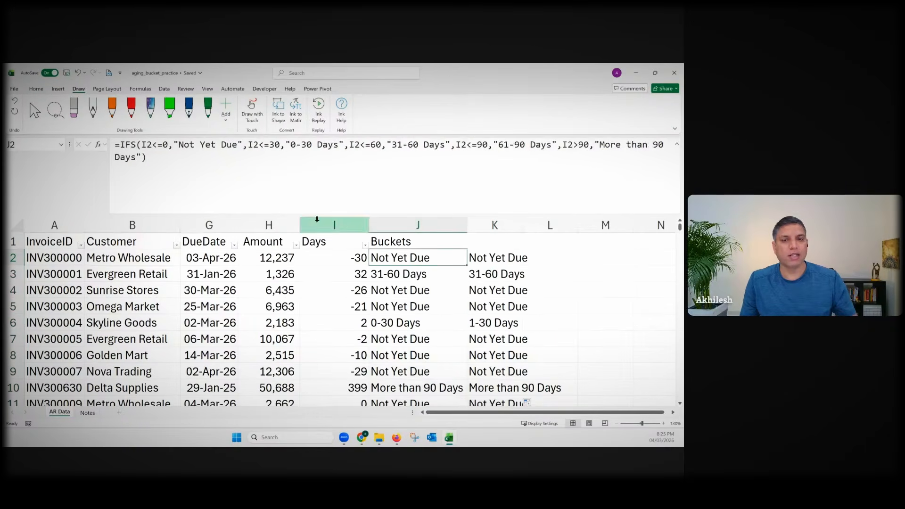
pyautogui.moveTo(164, 166); pyautogui.dragTo(113, 143)
pyautogui.hotkey('ctrl', 'c')
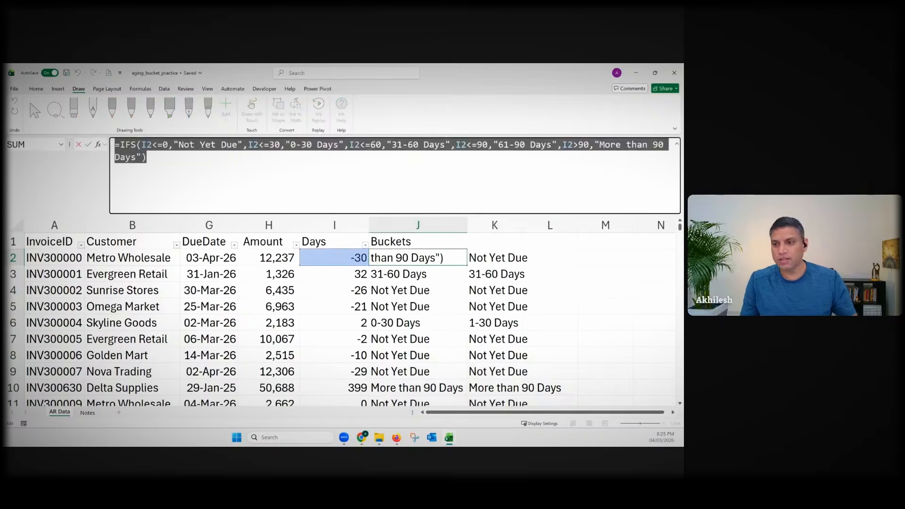
pyautogui.hotkey('alt', 'Tab')
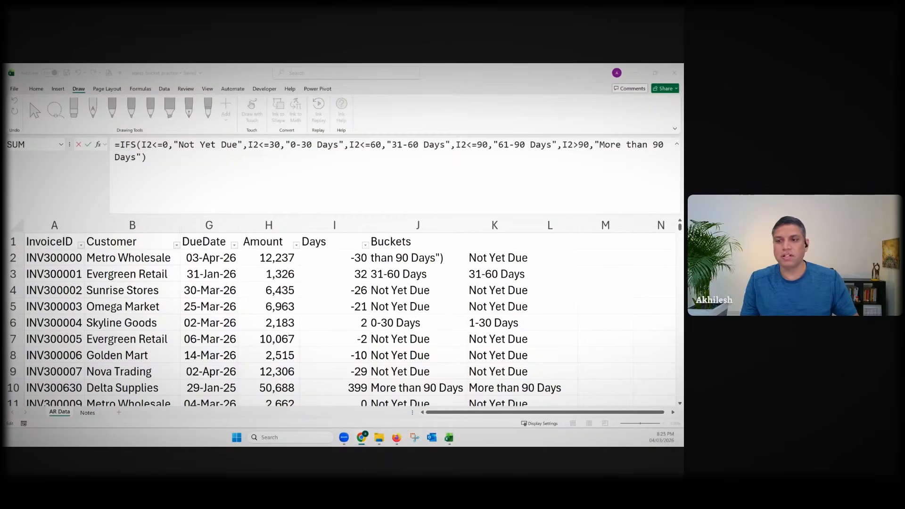
pyautogui.hotkey('alt', 'Tab')
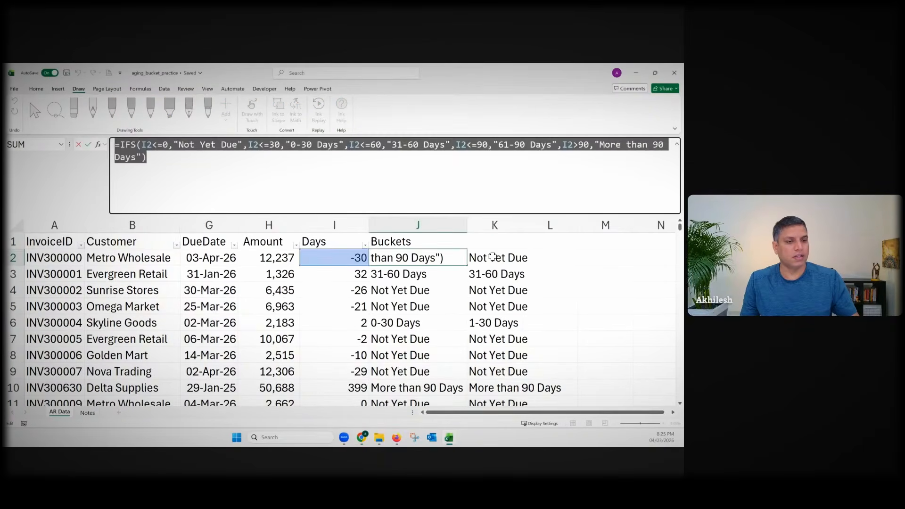
# Step: Leave J2 unedited, copy the full text of the nested IF formula in K2, and switch to the other open window
pyautogui.press('Escape')
pyautogui.click(483, 254)
pyautogui.moveTo(220, 156); pyautogui.dragTo(109, 139)
pyautogui.press('Escape')
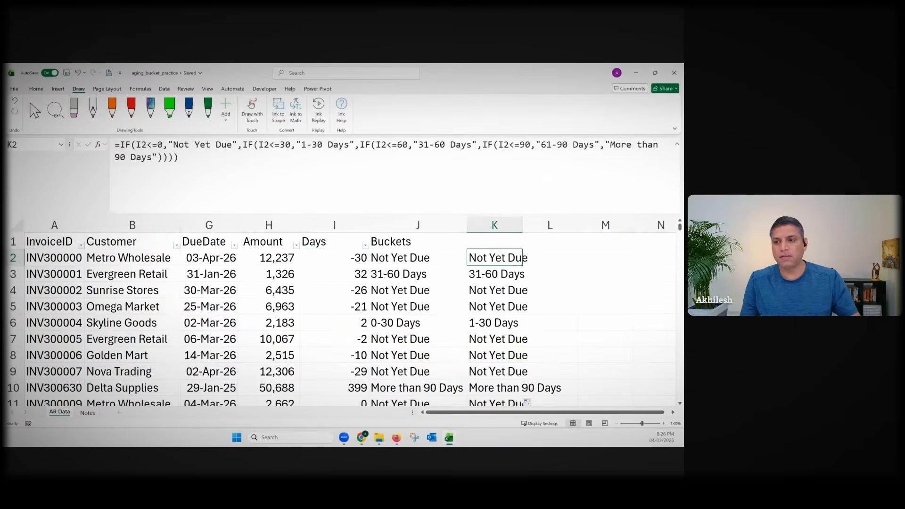
pyautogui.hotkey('alt', 'Tab')
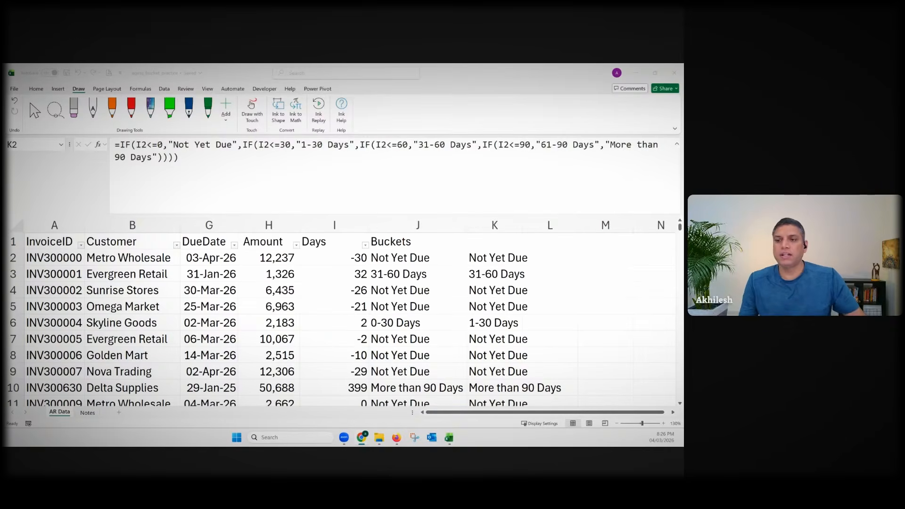
# Step: Return to the workbook and select header cell K1 above the nested IF results
pyautogui.click(488, 243)
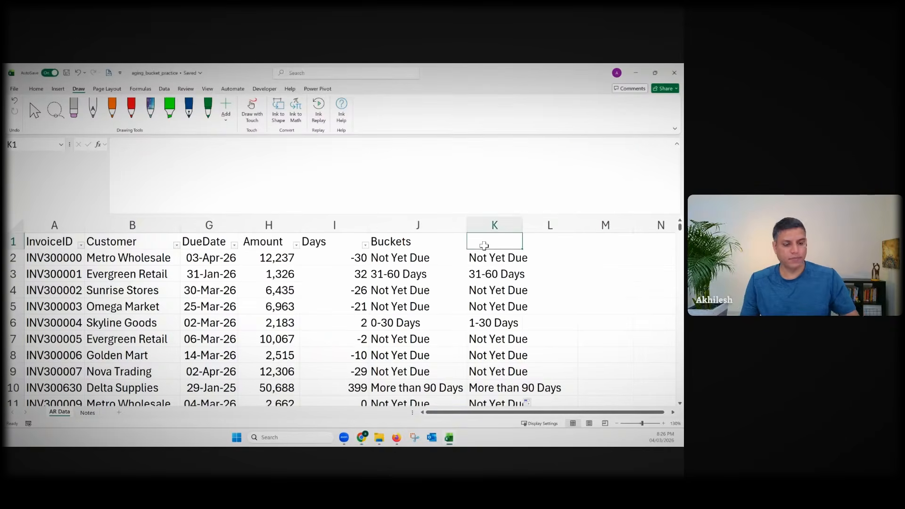